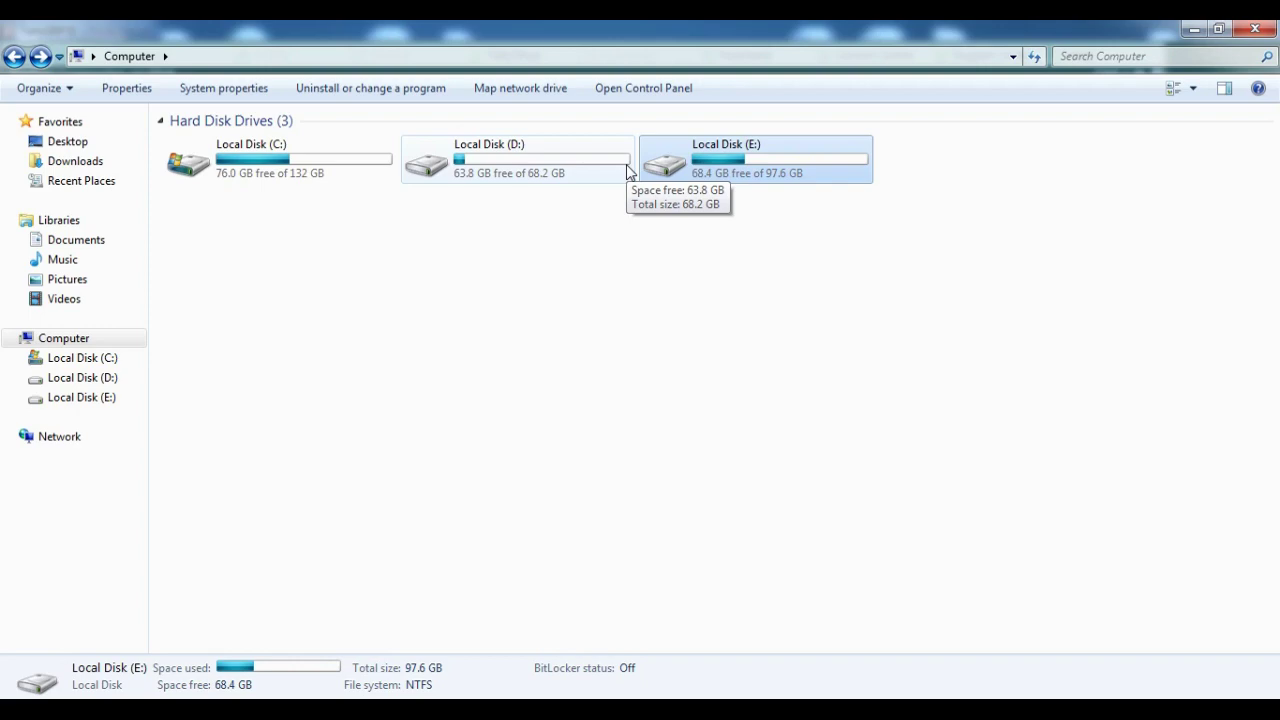
- Switch to Tally.ERP 9 and set the company backup destination to e:\Tallybackup\10-6-2020
left_click(567, 180)
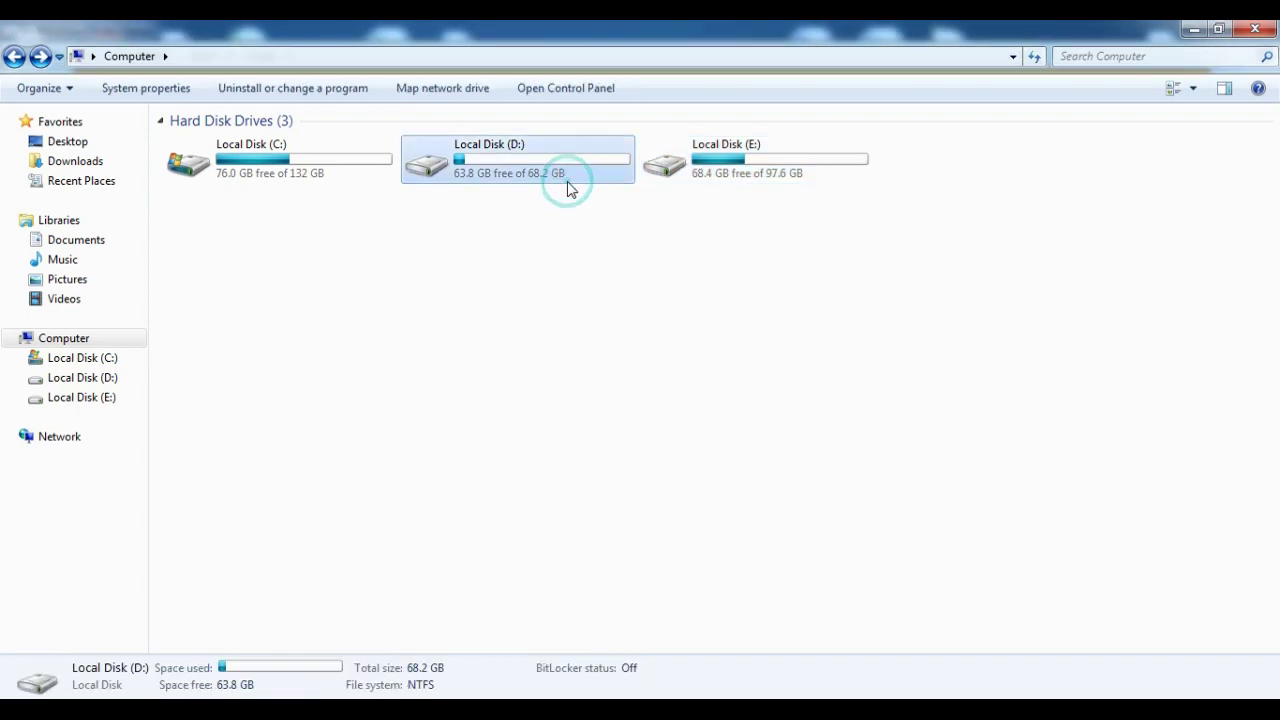
left_click(663, 181)
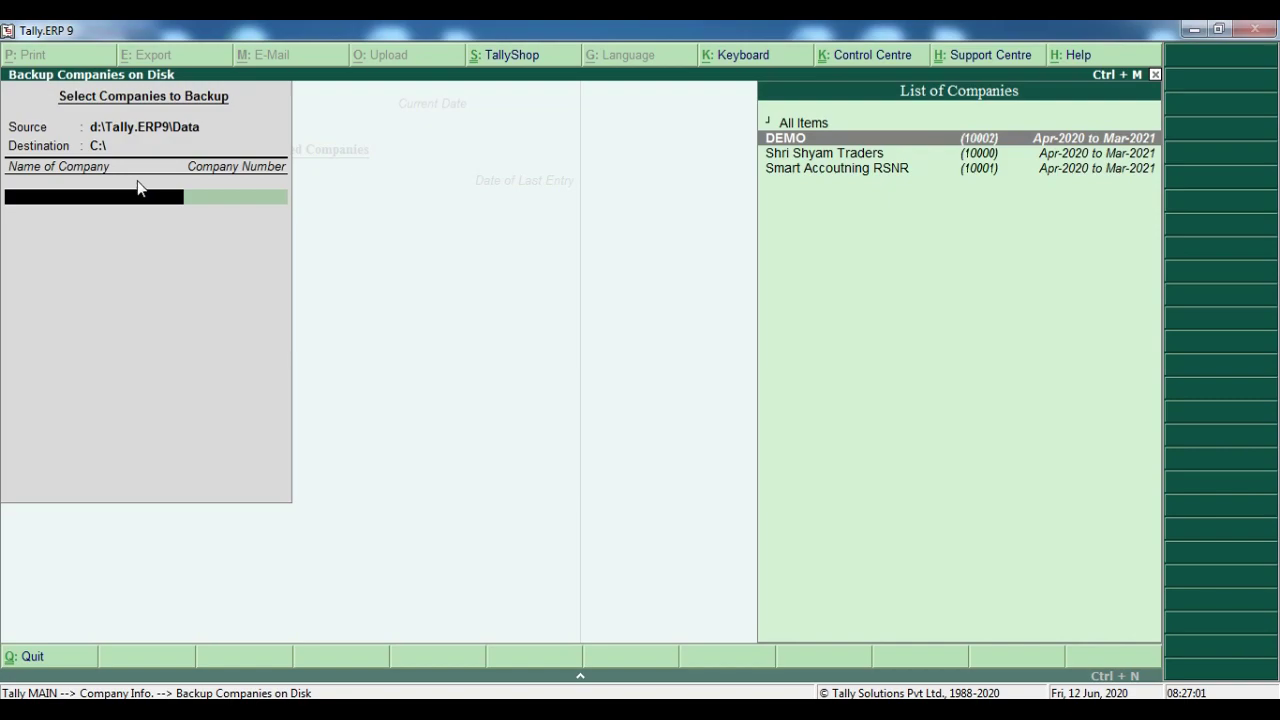
key("BackSpace")
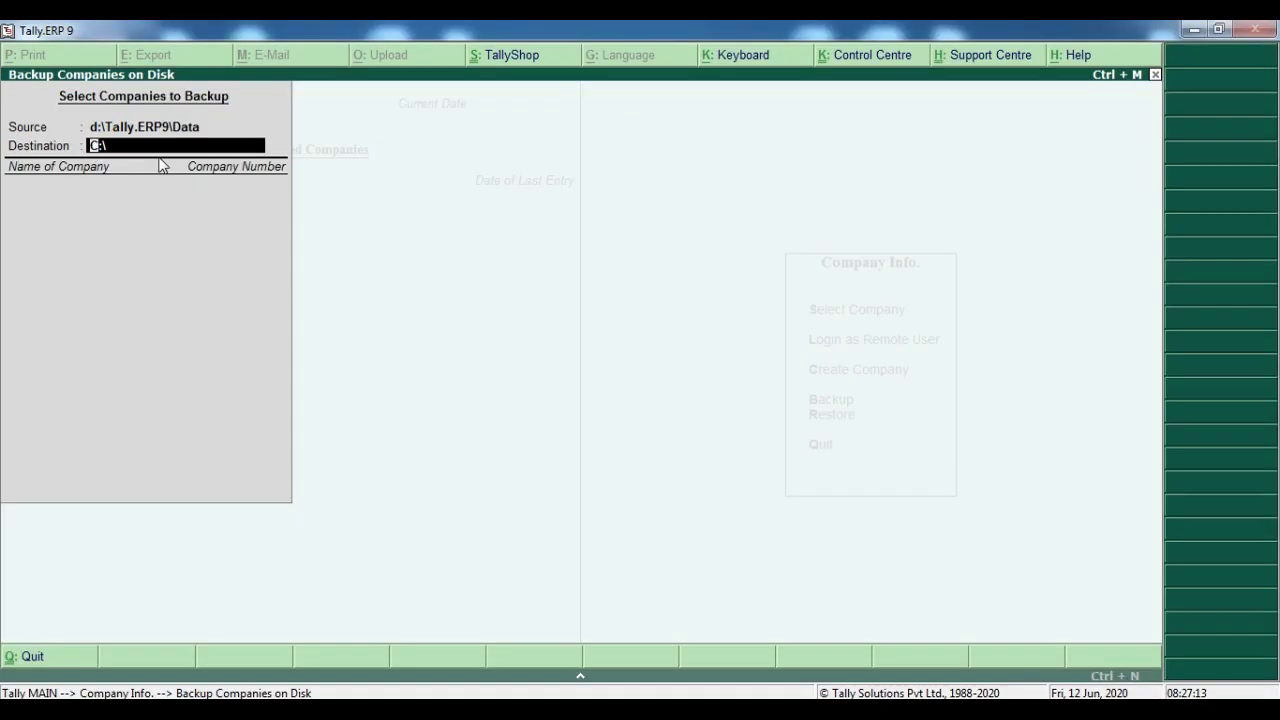
type("e:\\Tallu")
key("BackSpace")
type("ybackup")
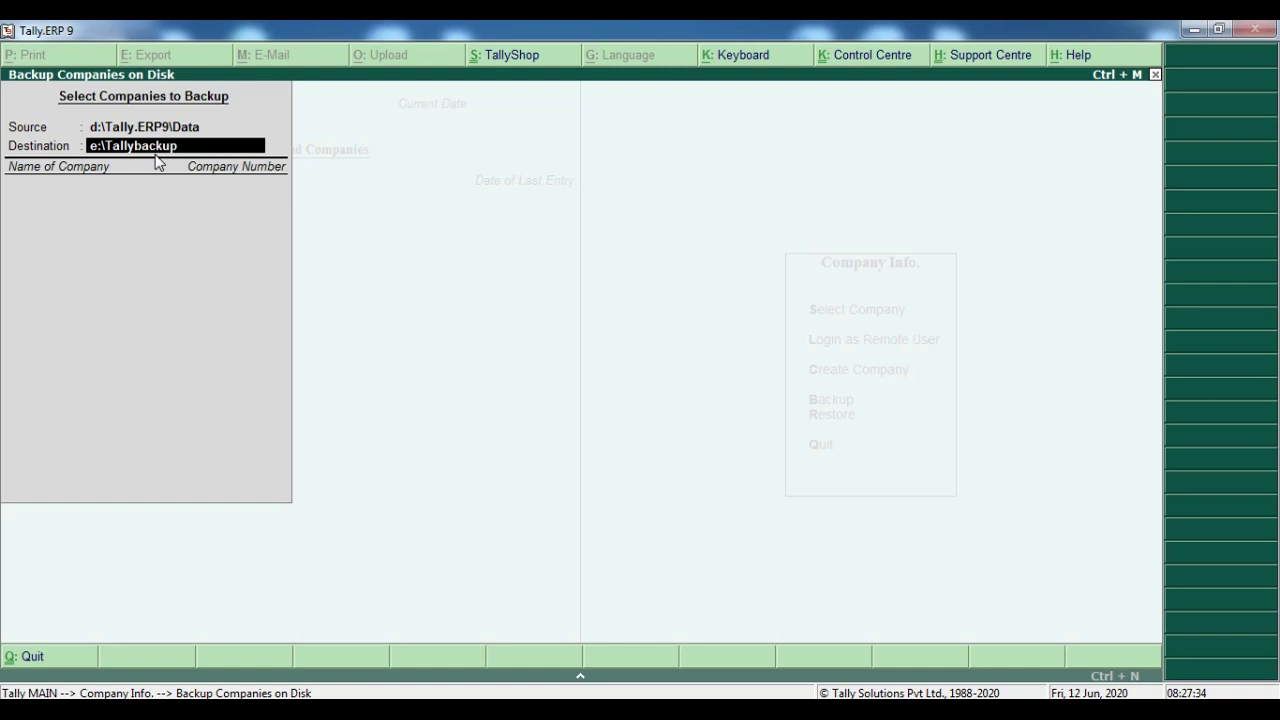
type("\\")
type("10-6-2020")
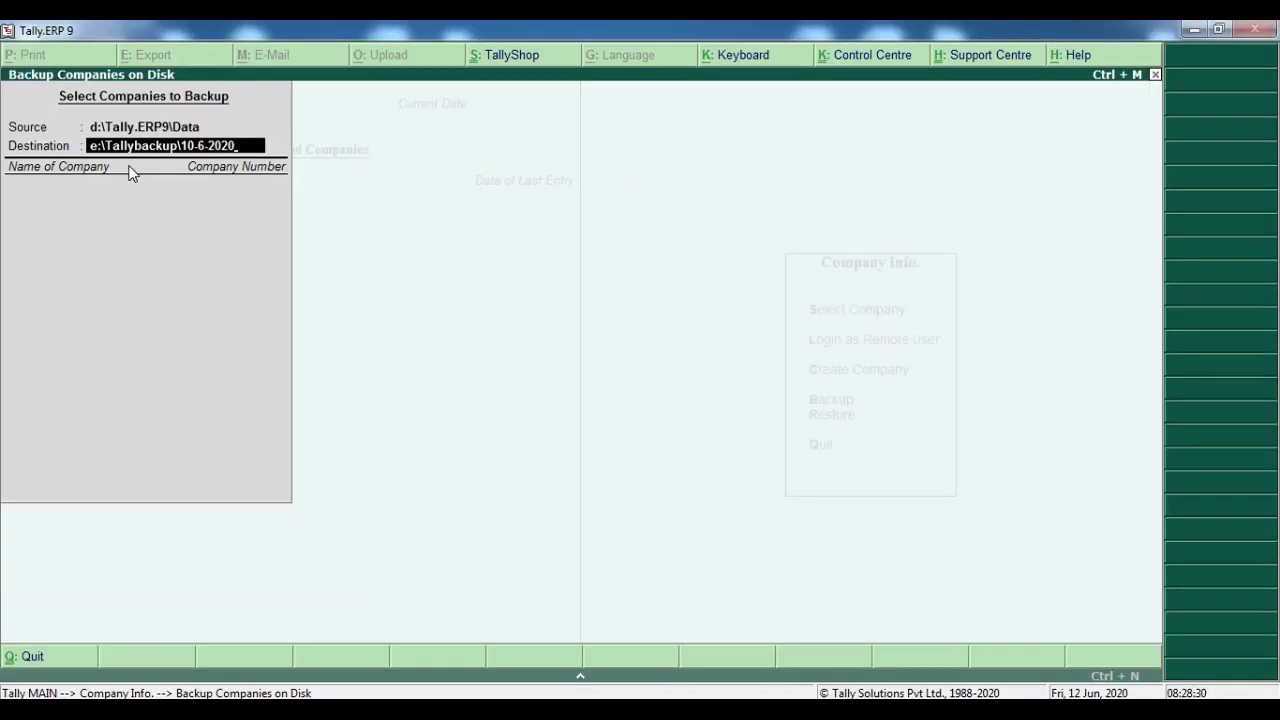
key("Return")
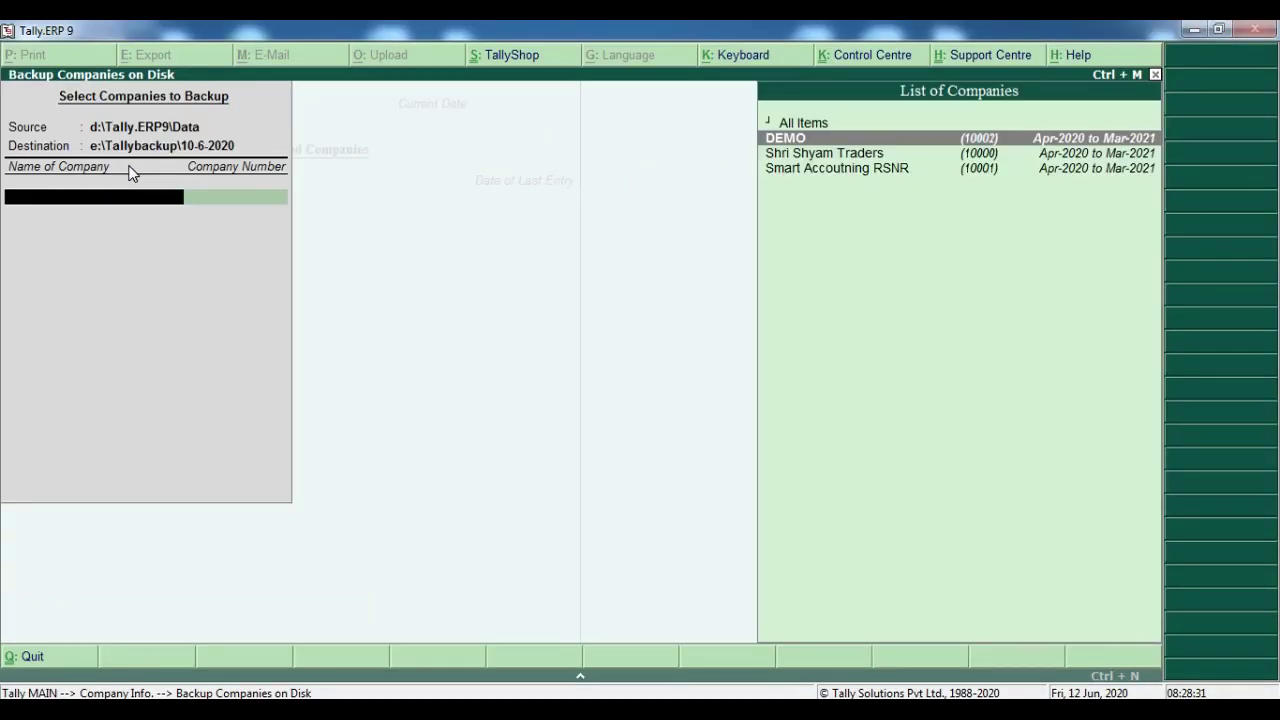
- Select DEMO, Shri Shyam Traders and Smart Accoutning RSNR for backup and accept to run it
key("Return")
key("Return")
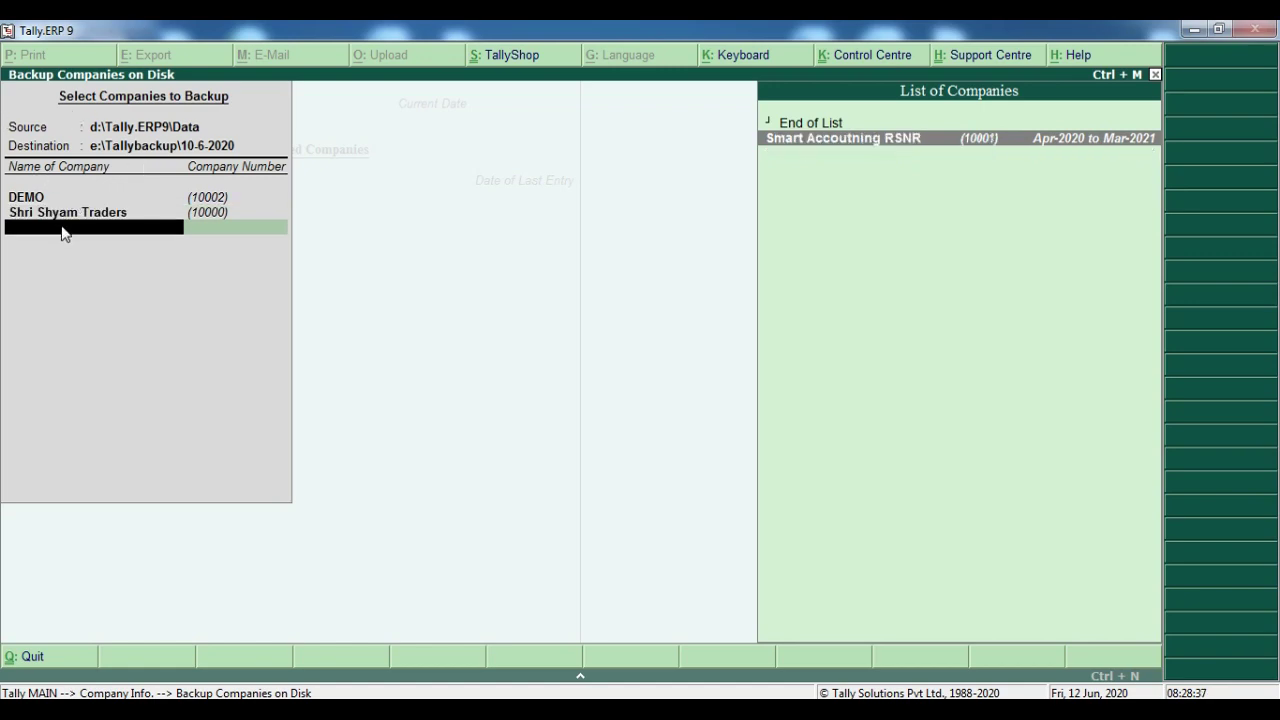
key("Return")
key("Return")
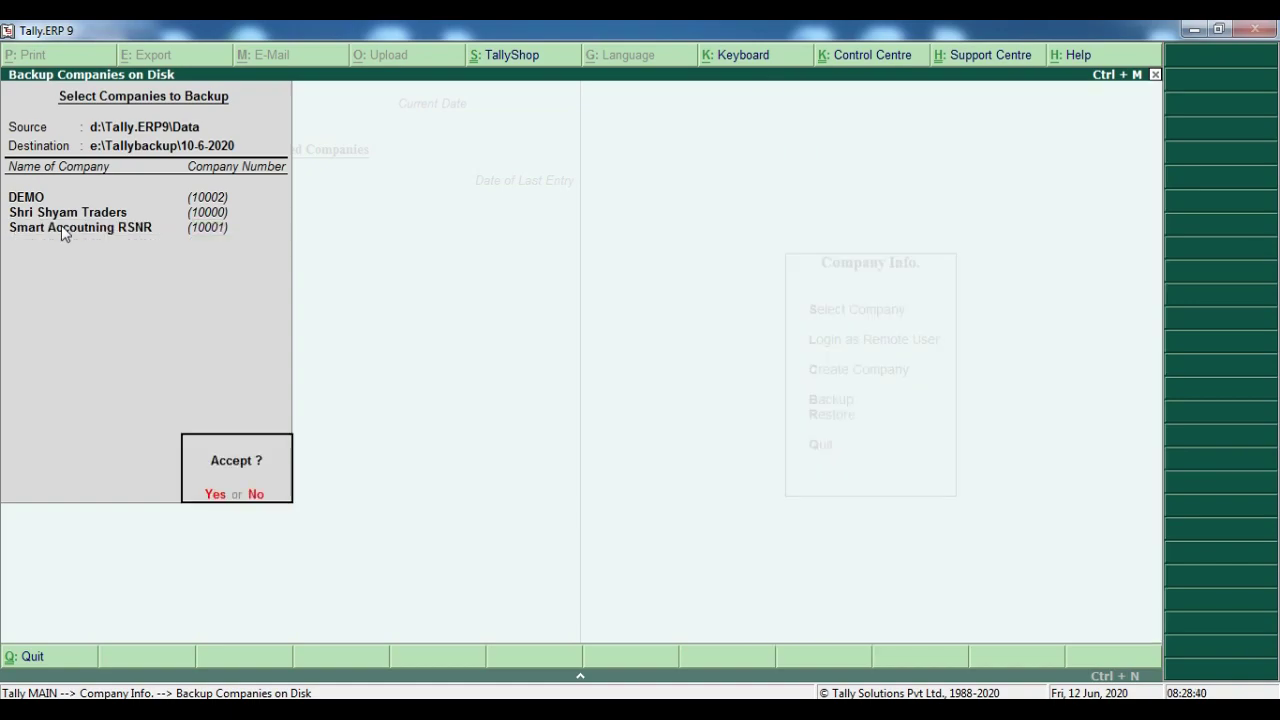
key("Return")
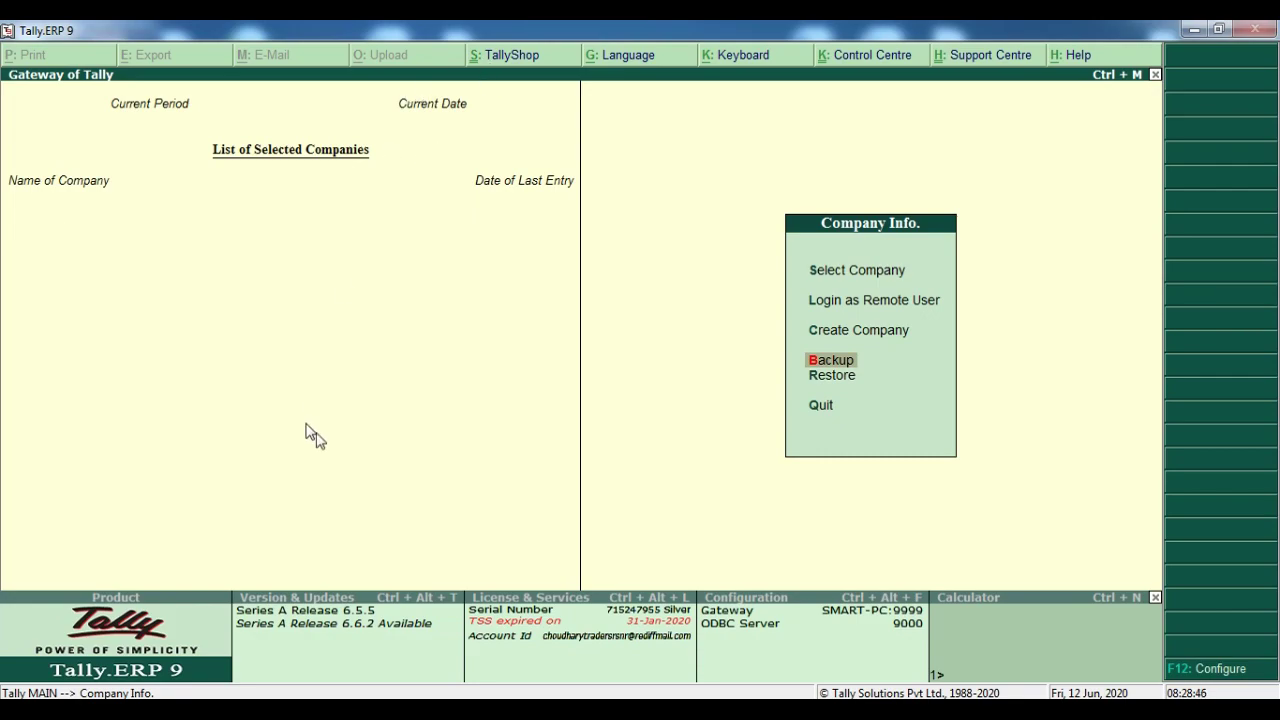
- Switch to Windows Explorer, check the backup files inside Tallybackup\10-6-2020 on Local Disk (E:), and return to the Tallybackup folder
key("alt+Tab")
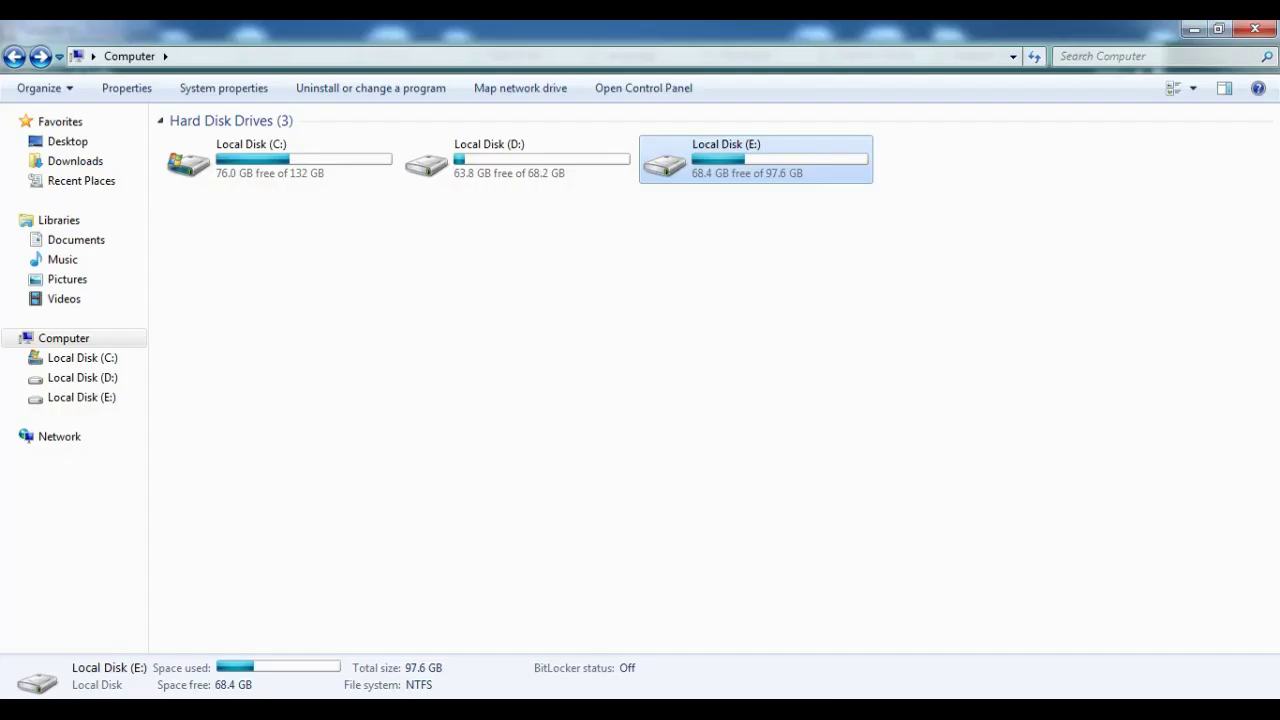
left_click(666, 240)
double_click(665, 165)
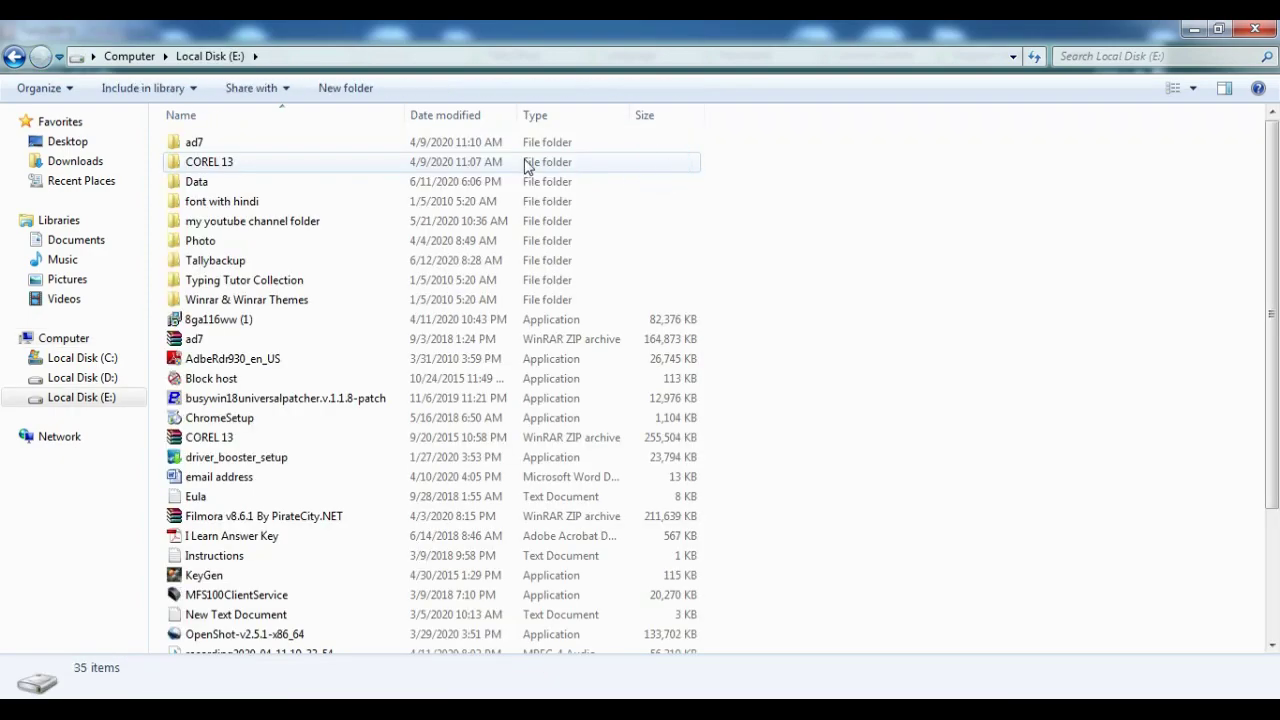
mouse_move(214, 266)
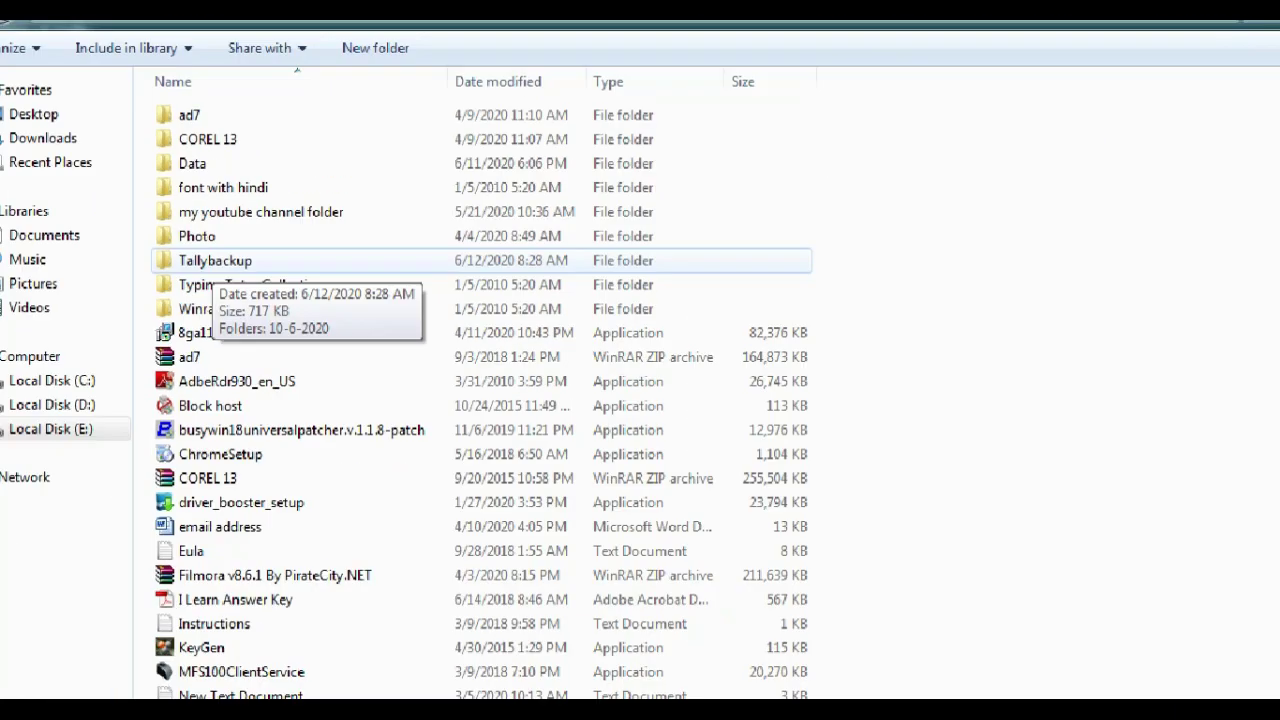
double_click(200, 263)
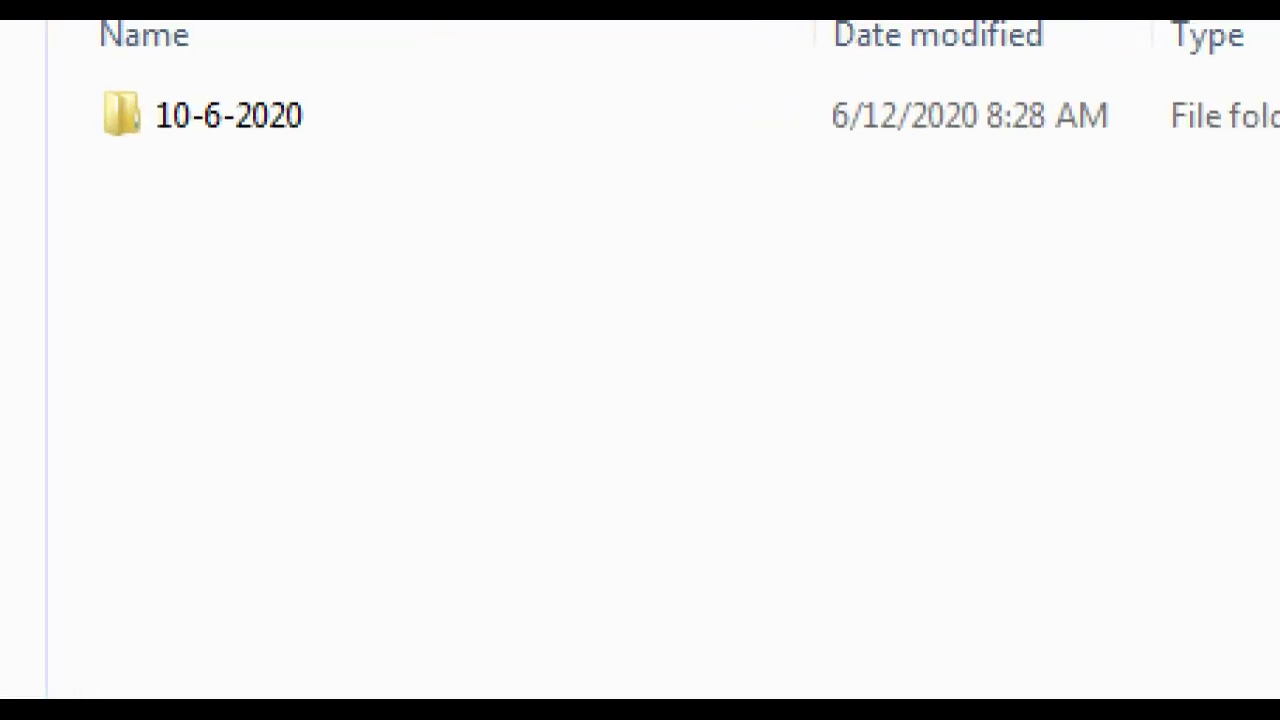
double_click(215, 120)
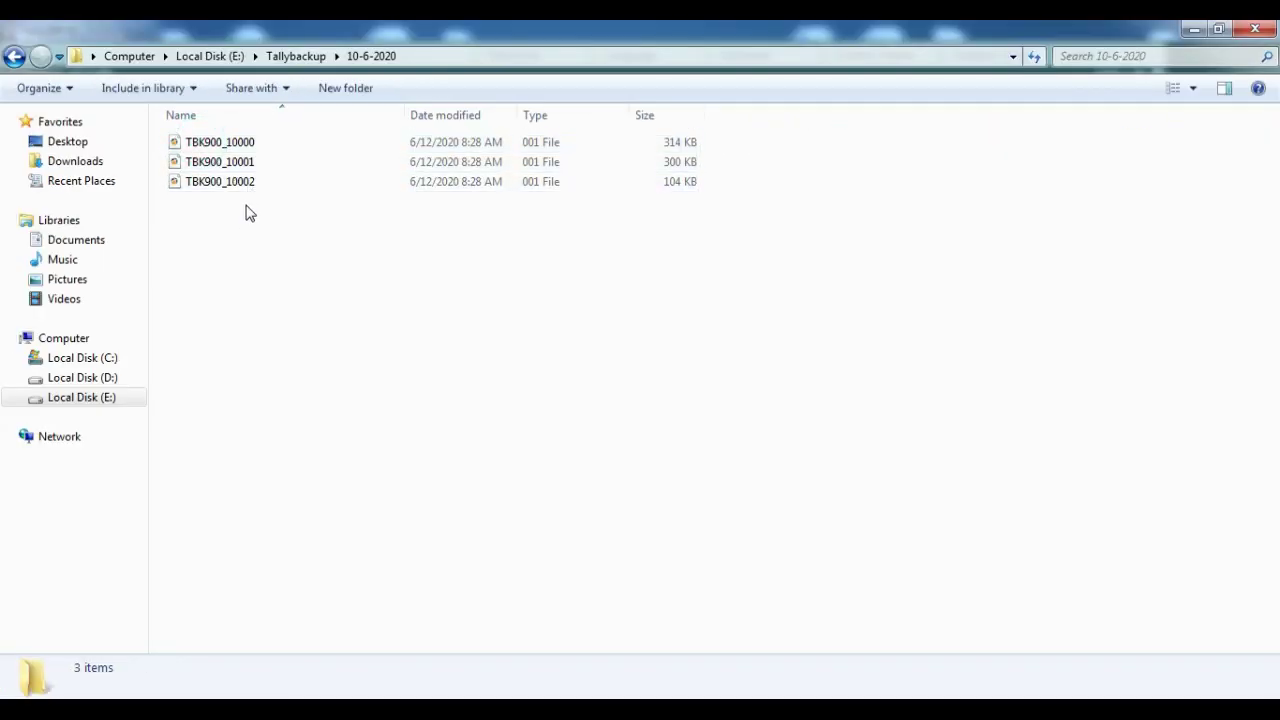
left_click(228, 186)
left_click(13, 58)
- Switch back to Tally.ERP 9 and start another company backup with the destination set to e:\Tallybackup\11-6-2020
key("alt+Tab")
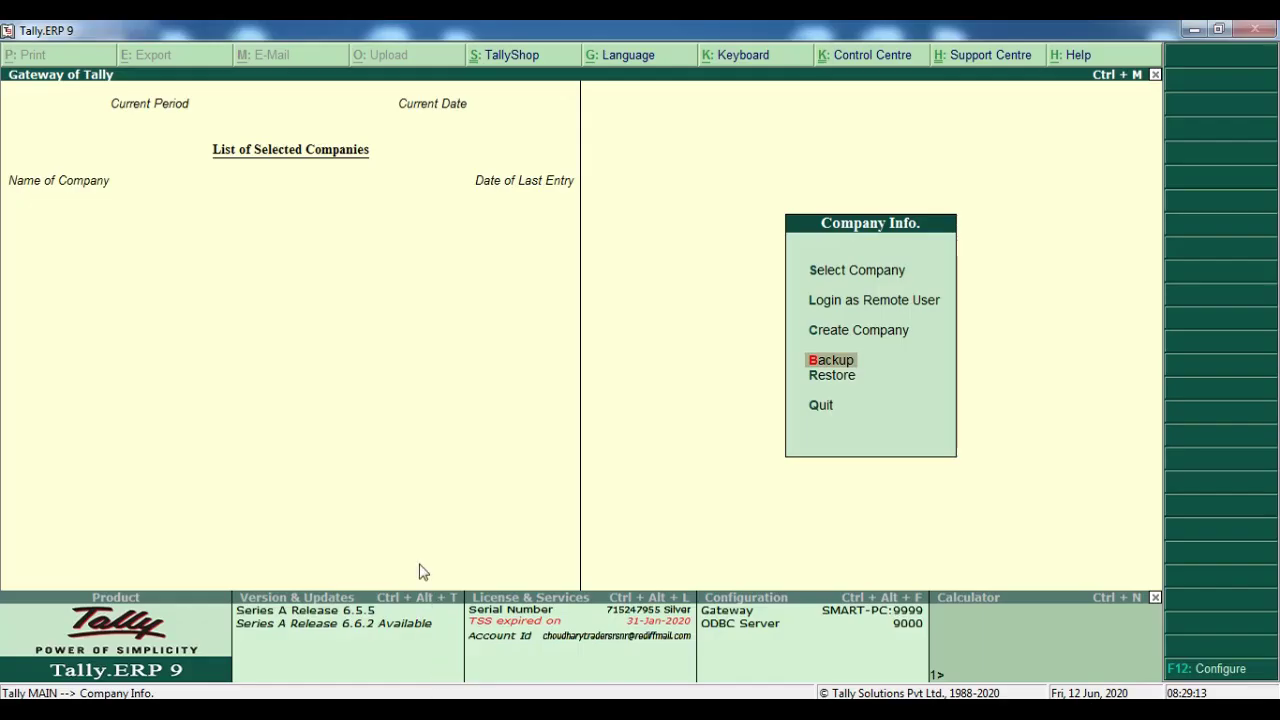
key("Return")
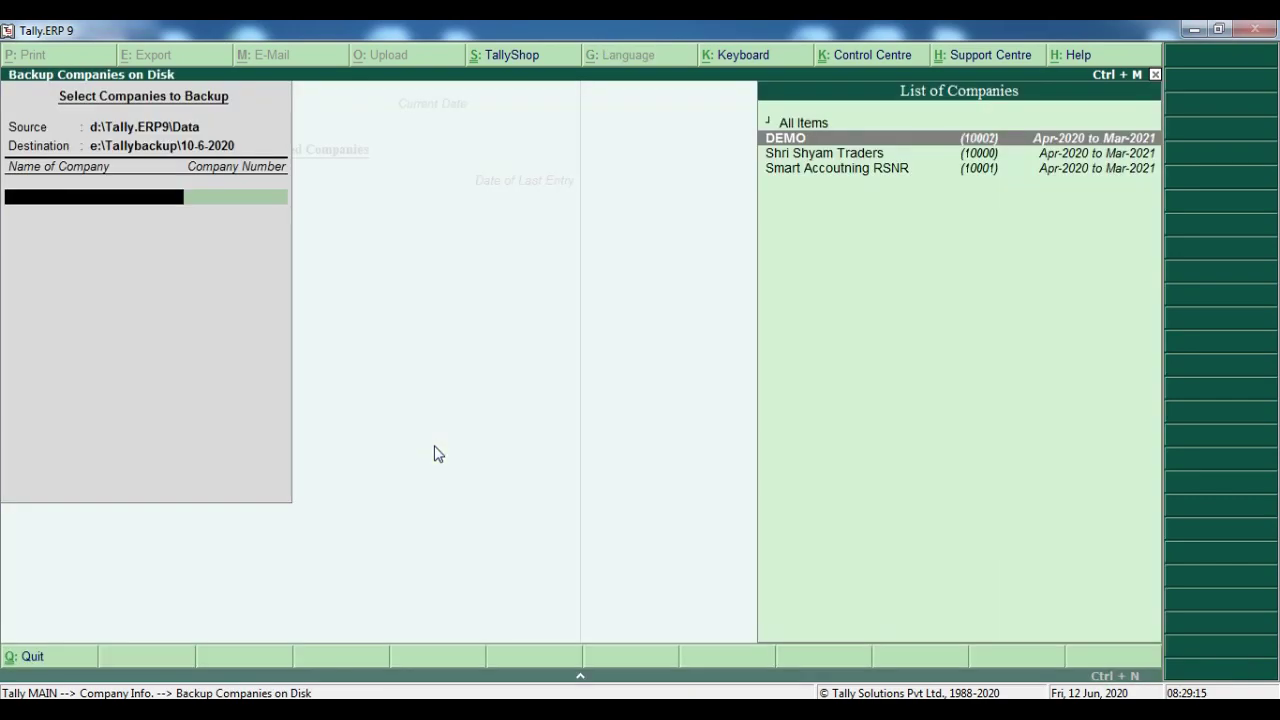
key("BackSpace")
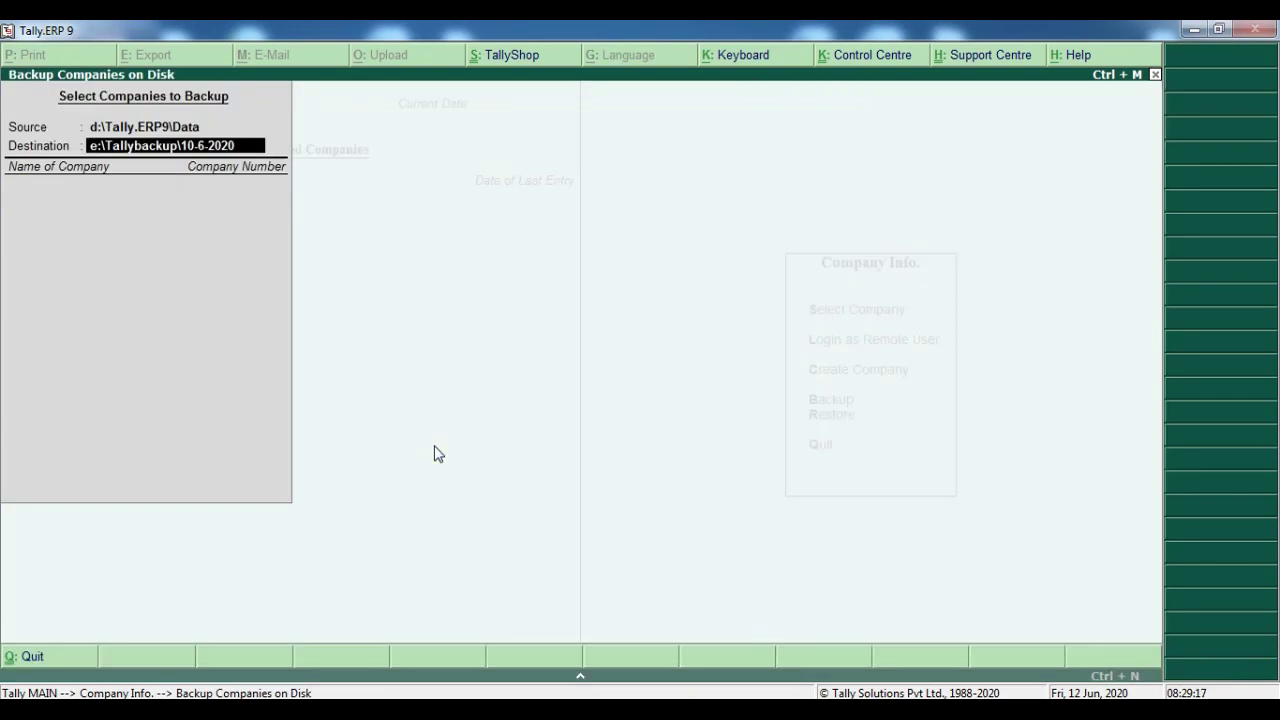
key("Left")
key("Left")
key("Left")
key("Left")
key("Left")
key("Left")
type("1")
key("Return")
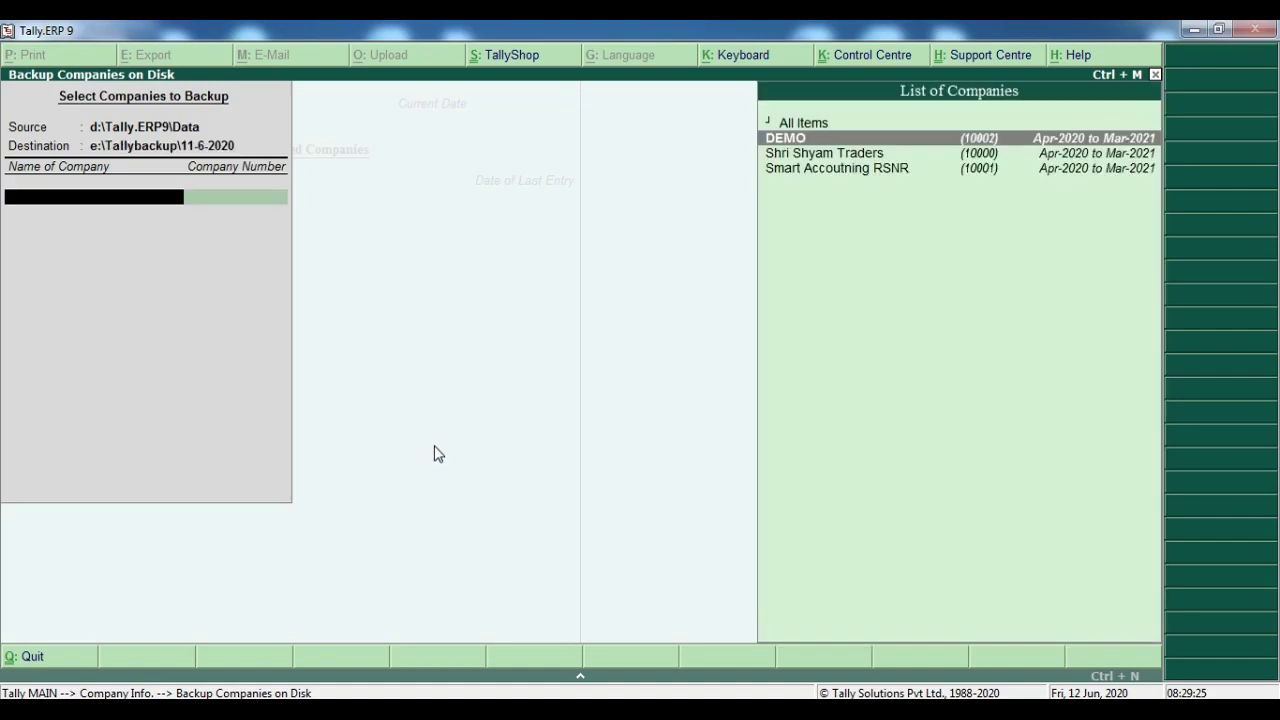
- Add DEMO, Shri Shyam Traders and Smart Accoutning RSNR to the 11-6-2020 backup and run it
key("Return")
key("Return")
key("Return")
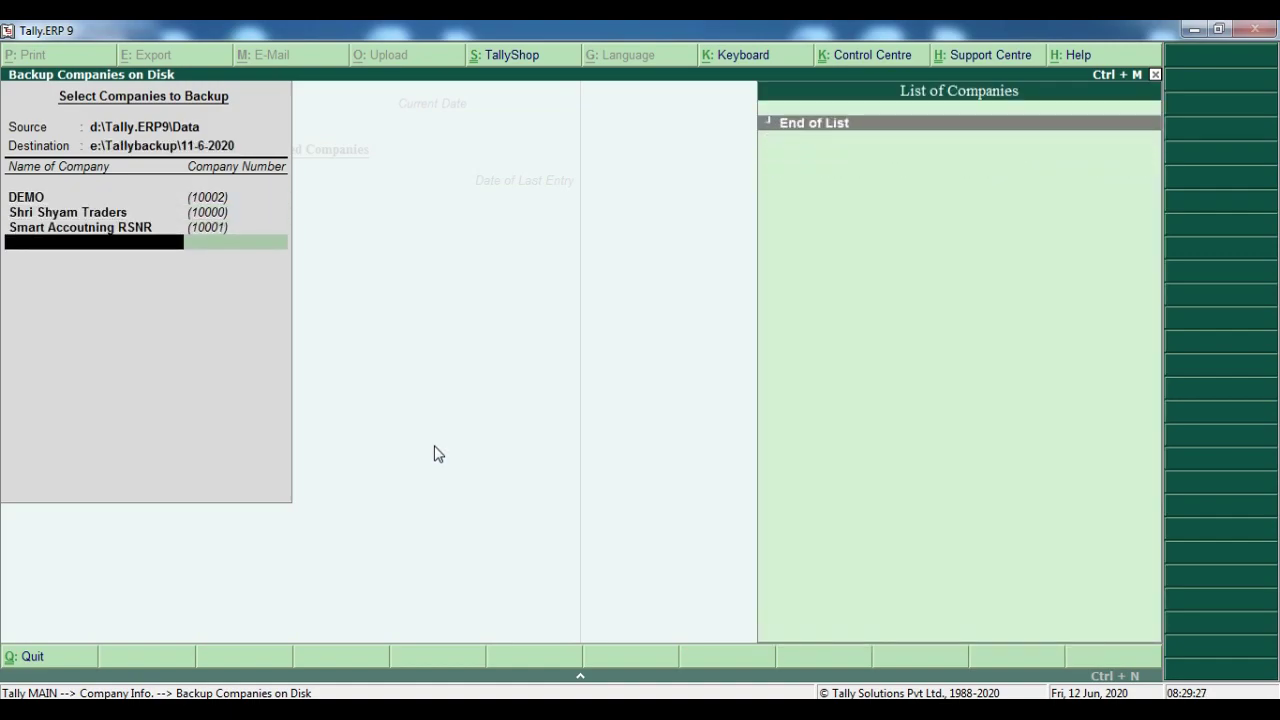
key("Return")
key("Return")
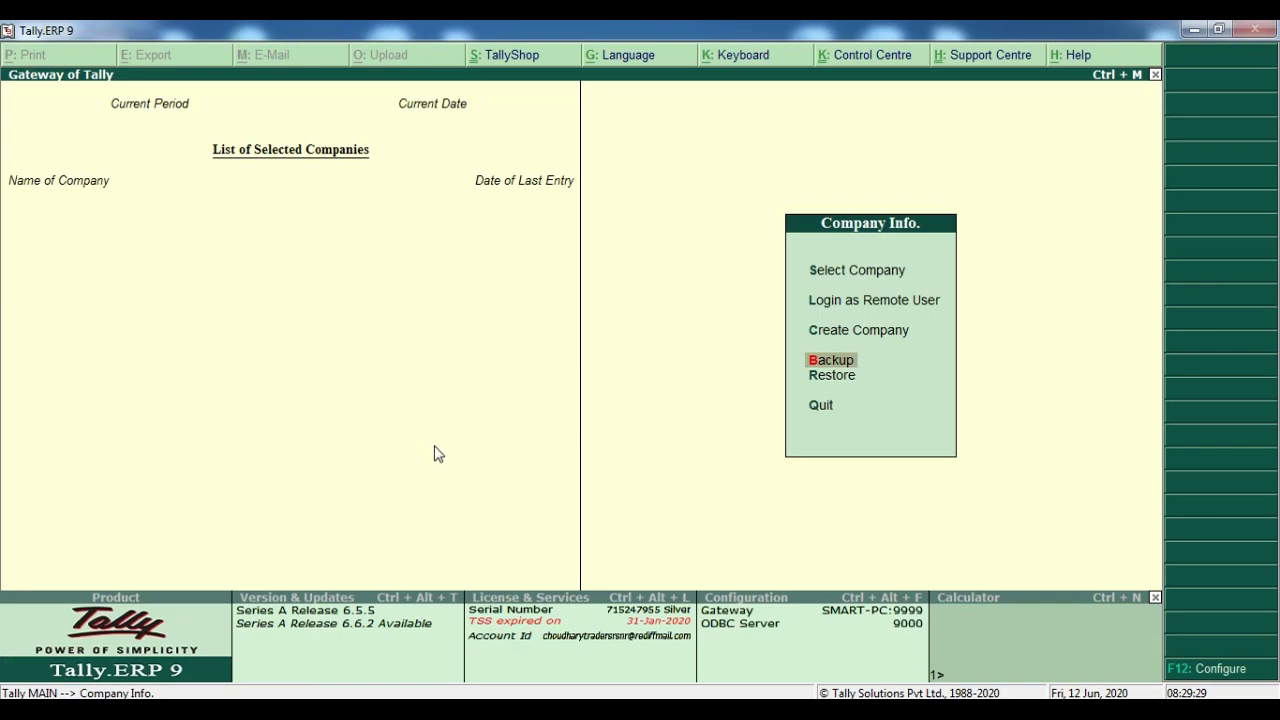
- Start a further company backup with the destination set to e:\Tallybackup\12-6-2020
key("Return")
key("BackSpace")
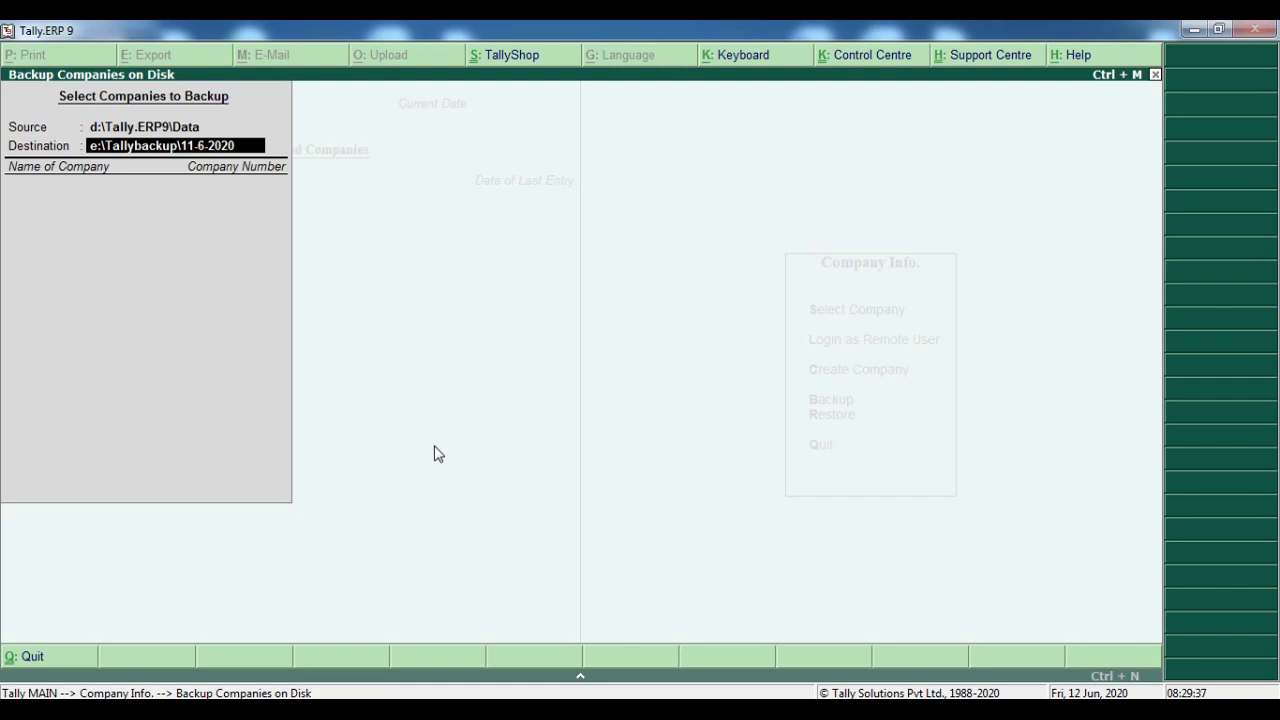
key("BackSpace")
key("BackSpace")
key("BackSpace")
key("BackSpace")
key("BackSpace")
key("BackSpace")
key("BackSpace")
key("BackSpace")
type("2-6-2020")
key("Return")
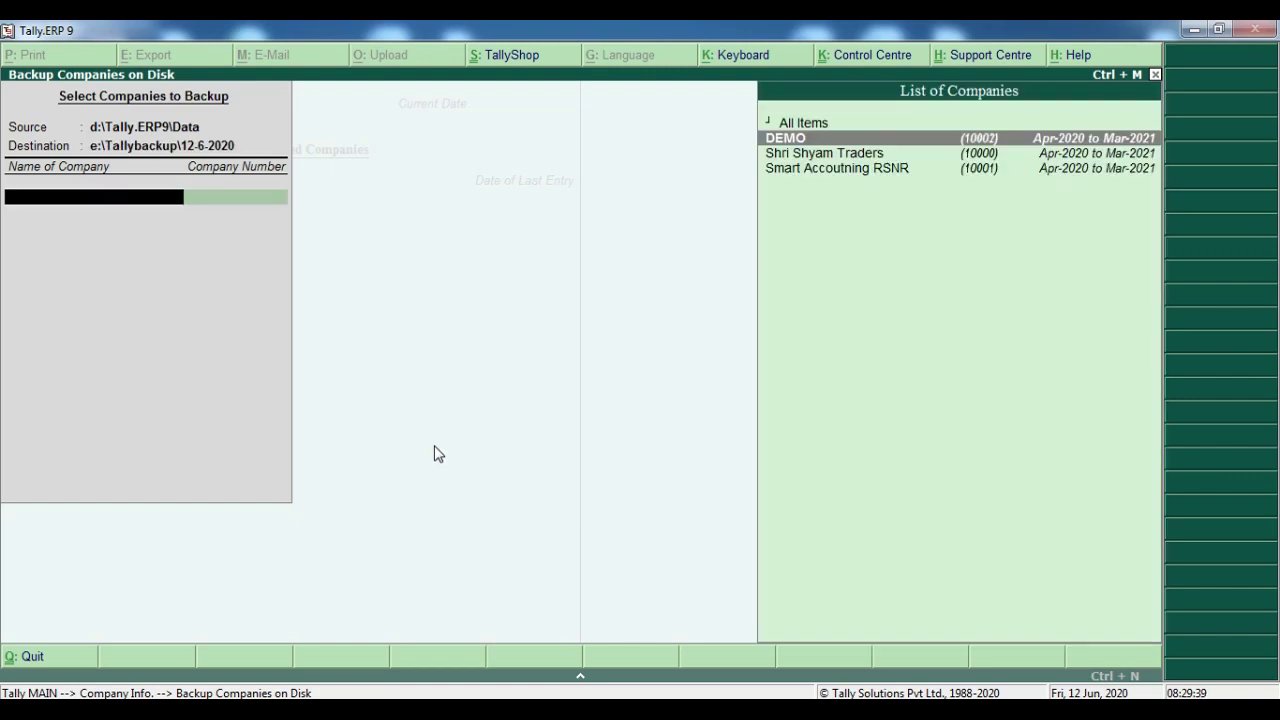
- Add DEMO, Shri Shyam Traders and Smart Accoutning RSNR to the 12-6-2020 backup and run it
key("Return")
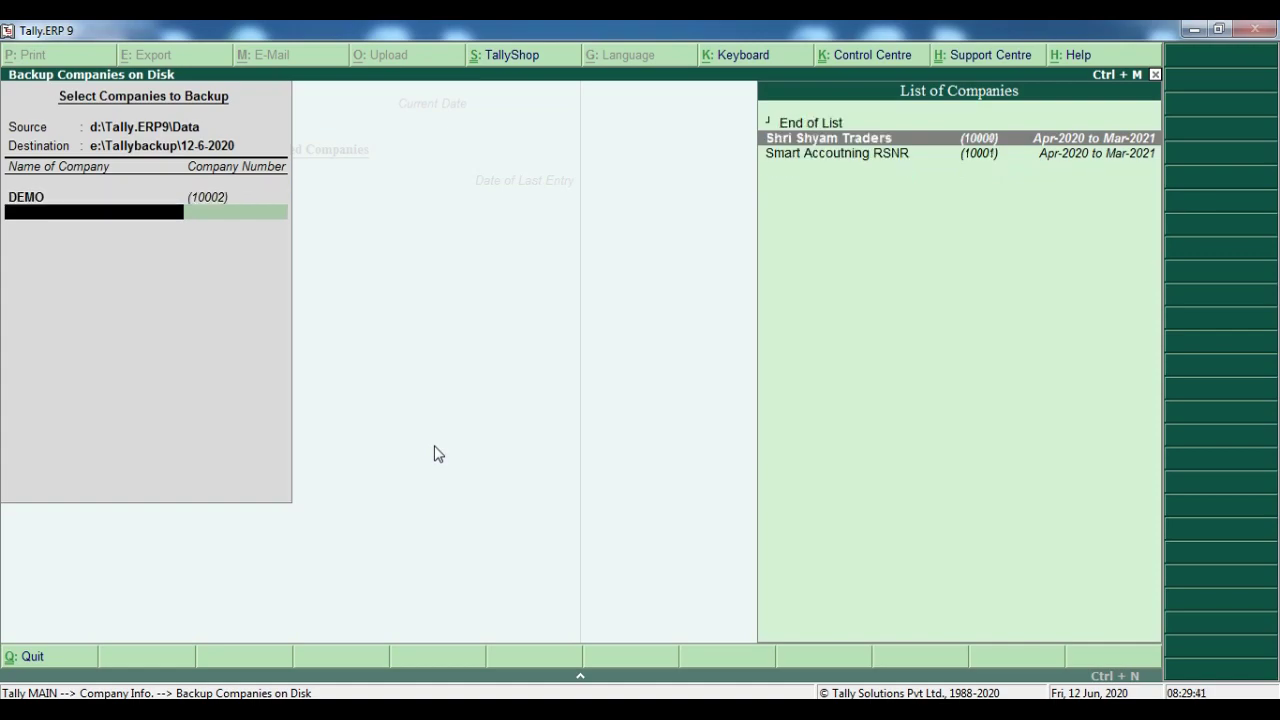
key("Return")
key("Return")
key("Return")
key("Return")
key("Return")
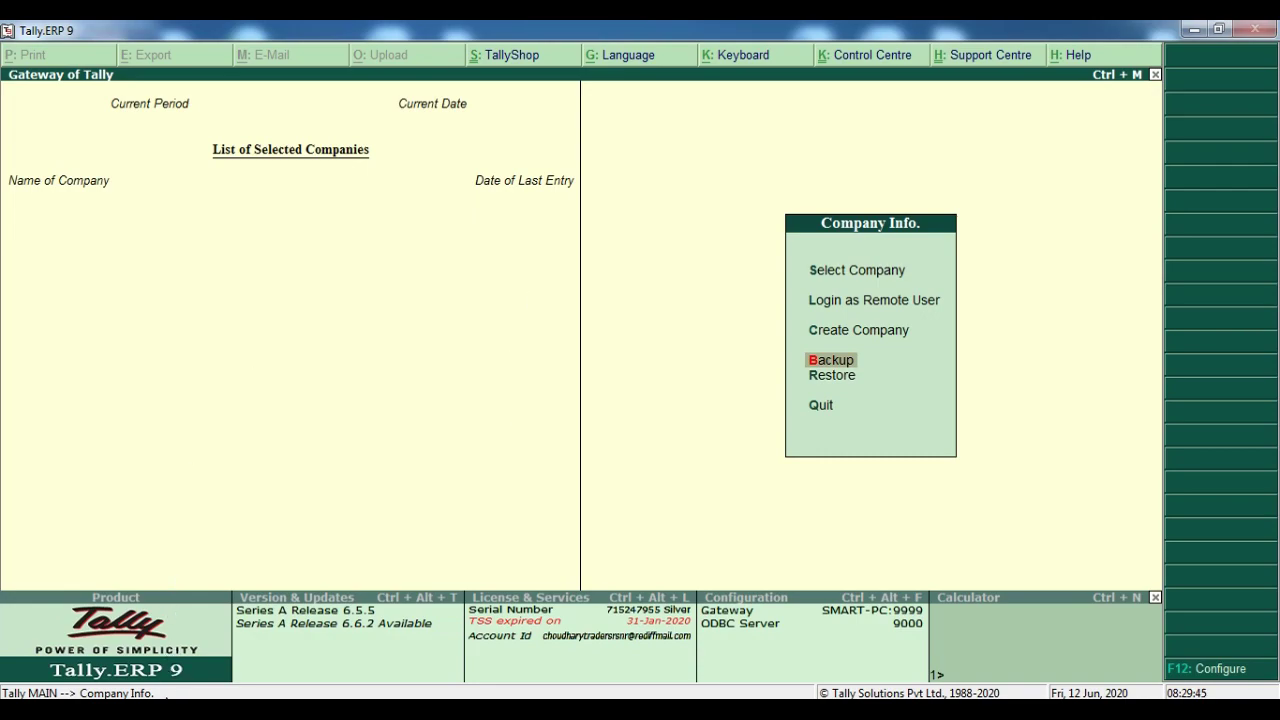
- Switch to Windows Explorer and examine the dated backup folders inside Tallybackup
key("alt+Tab")
left_click(334, 333)
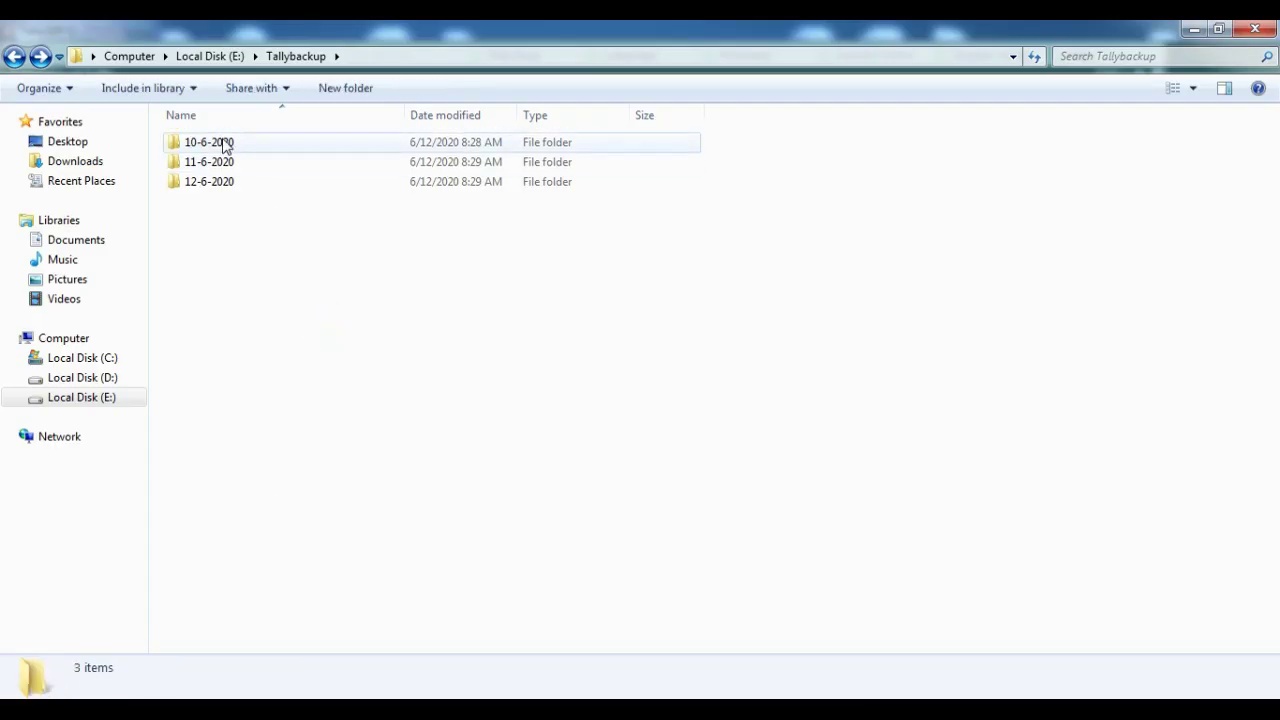
mouse_move(225, 177)
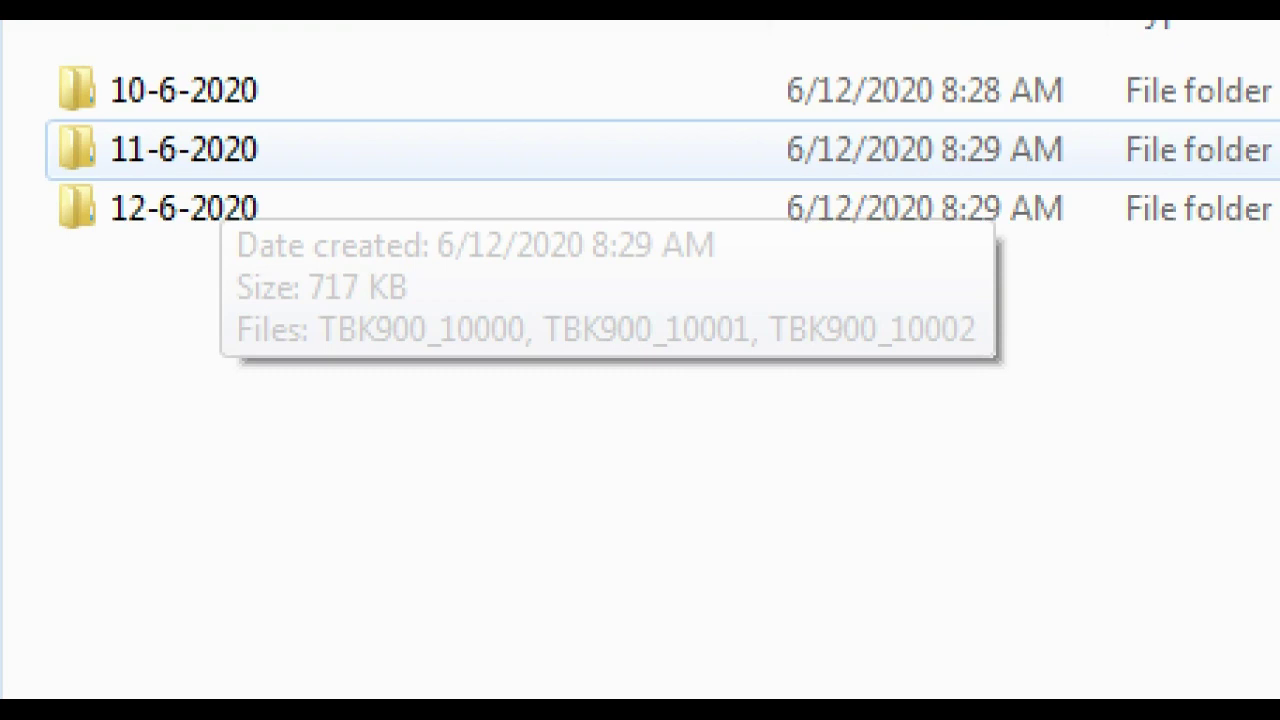
left_click(221, 168)
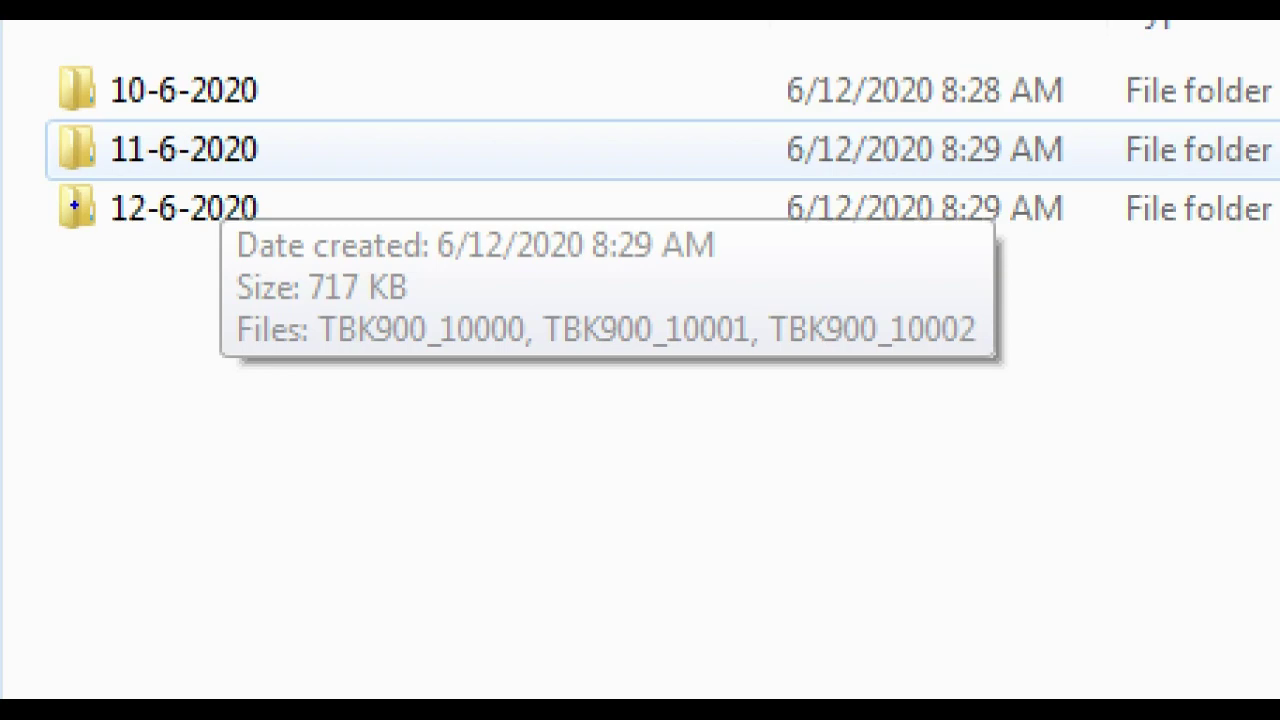
left_click(74, 208)
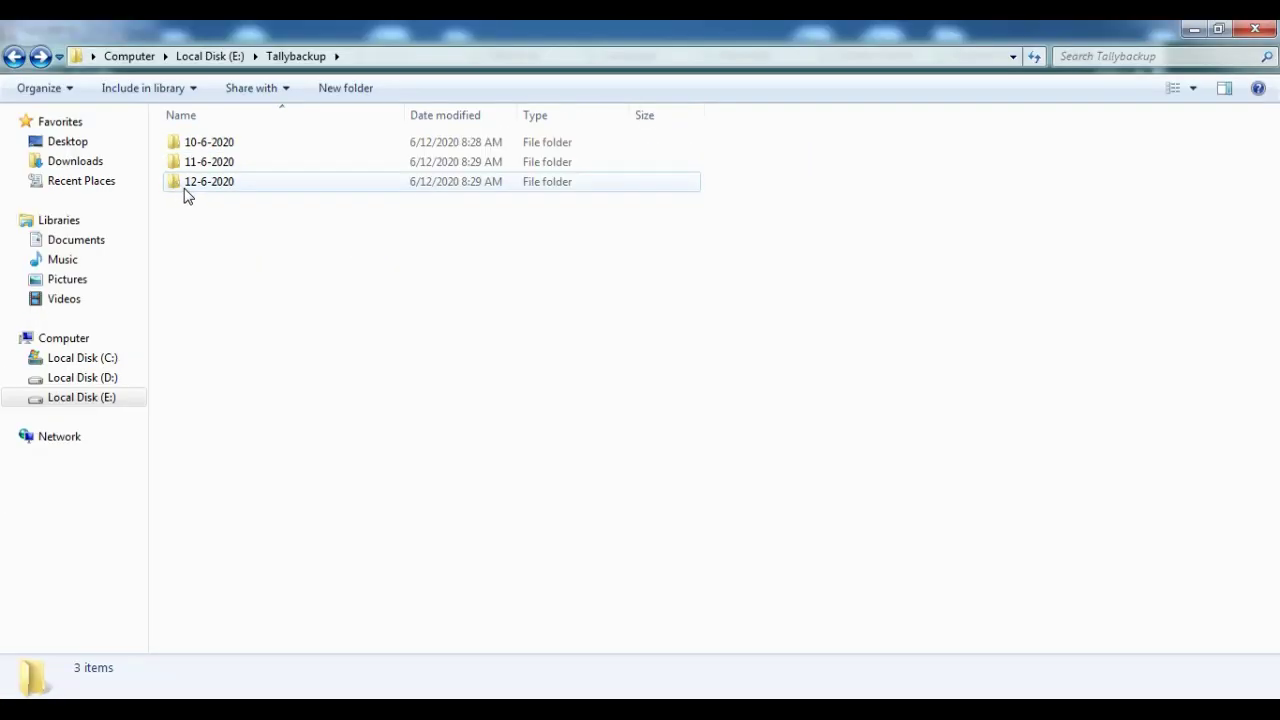
left_click(199, 152)
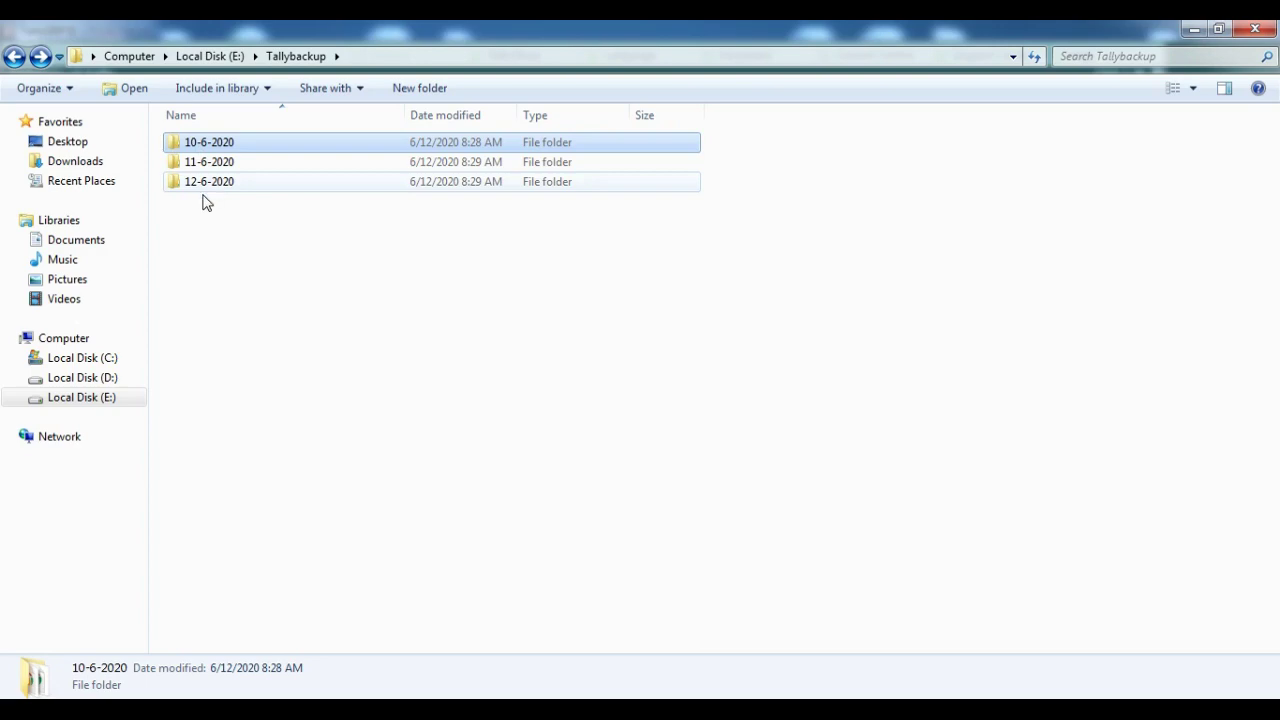
left_click(198, 184)
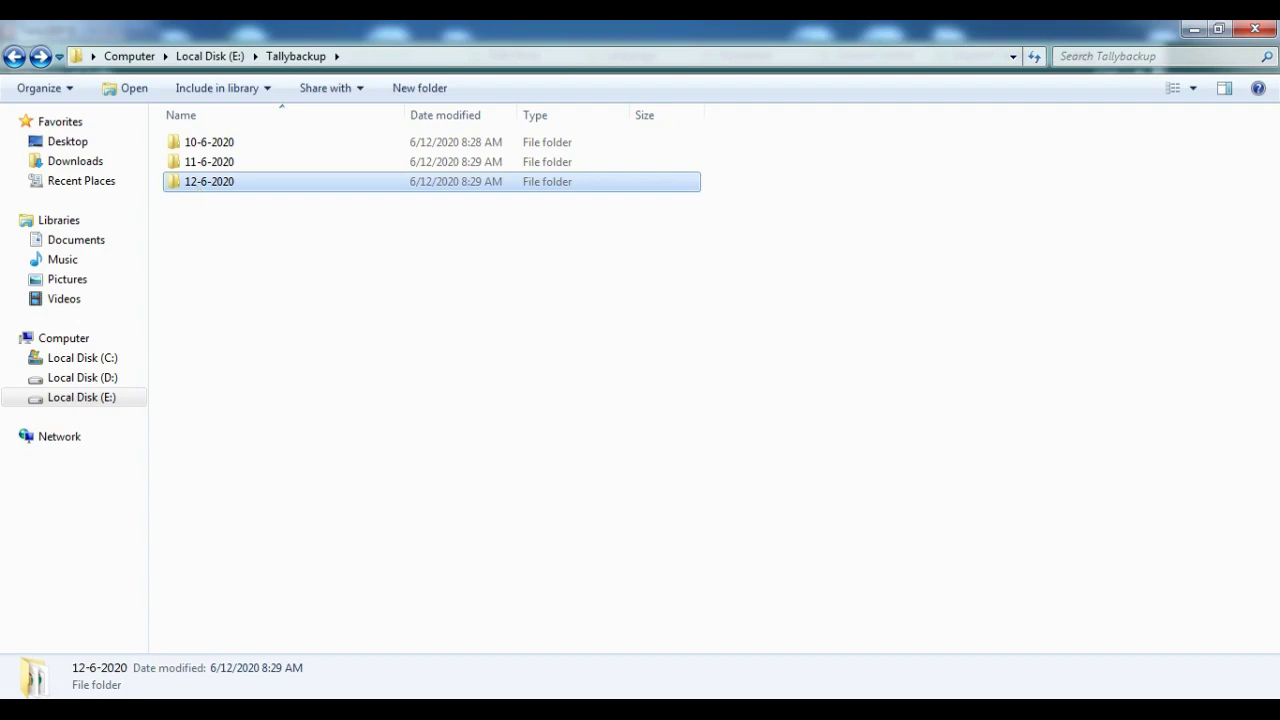
- Return to Tally.ERP 9 and select all three companies for another backup to e:\Tallybackup\12-6-2020
left_click(449, 697)
key("Return")
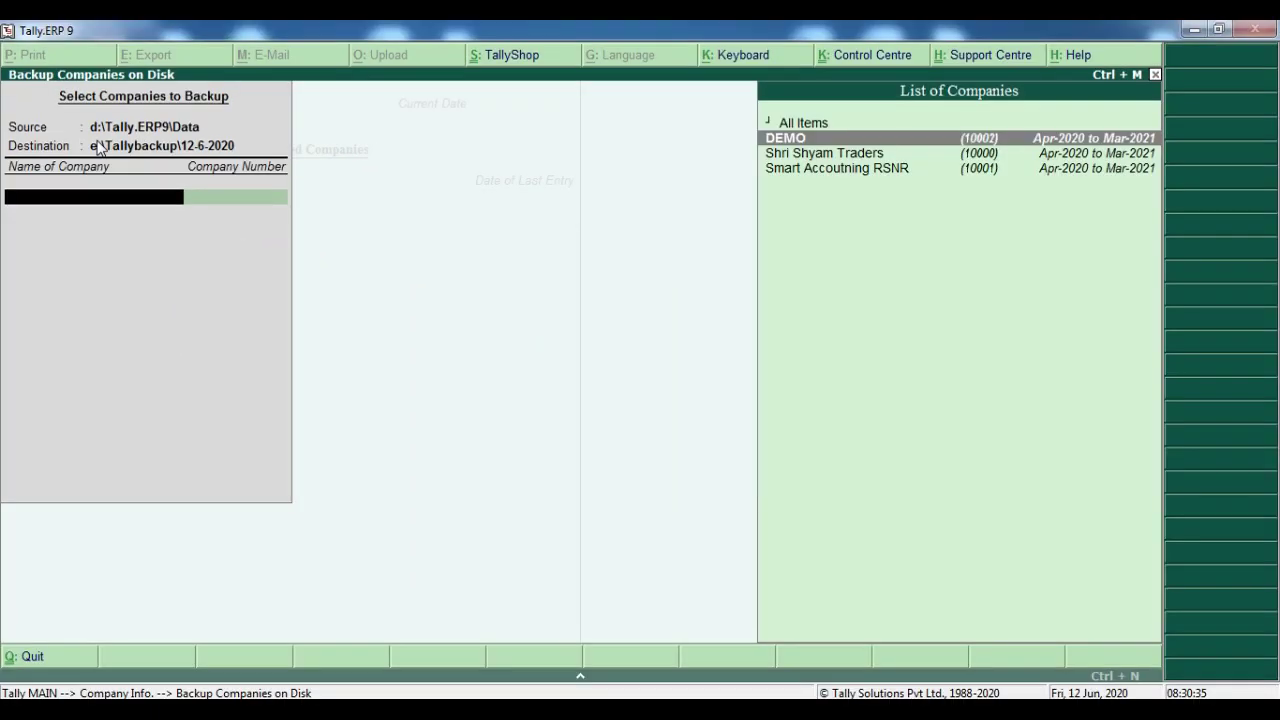
key("Return")
key("Return")
key("Return")
key("Return")
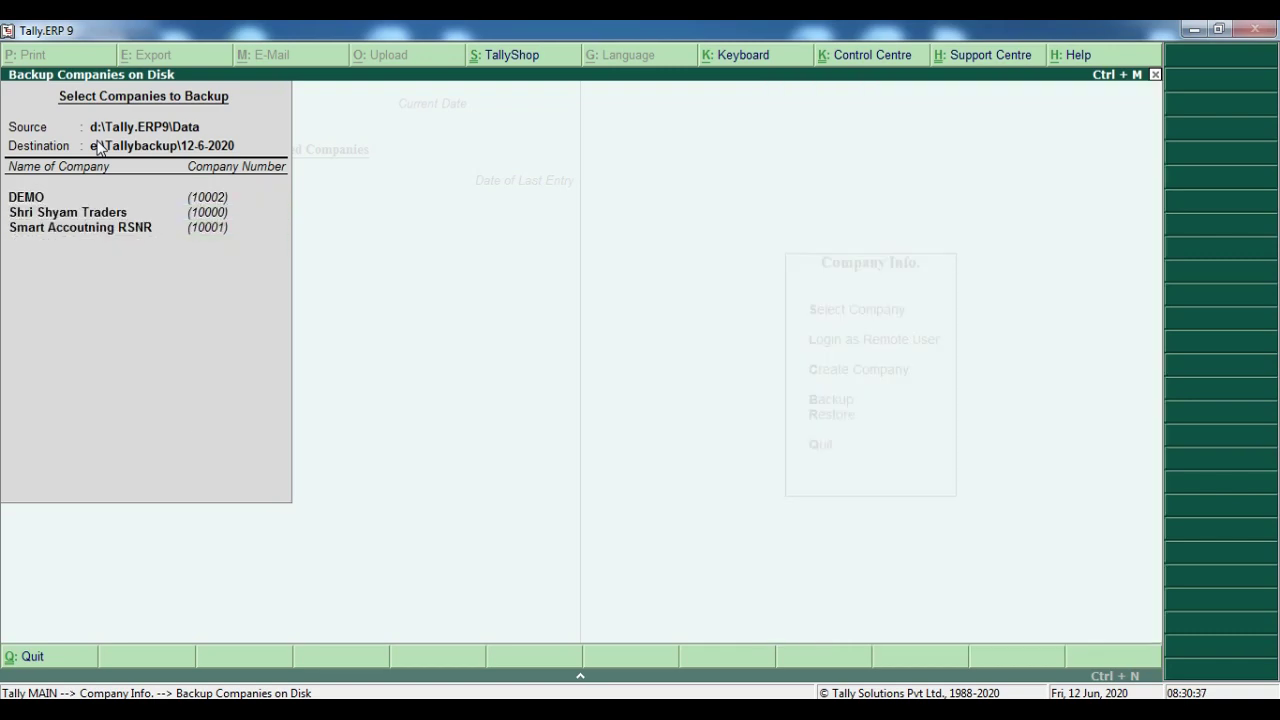
- Try to run the backup into the existing 12-6-2020 folder and answer the overwrite question
key("Return")
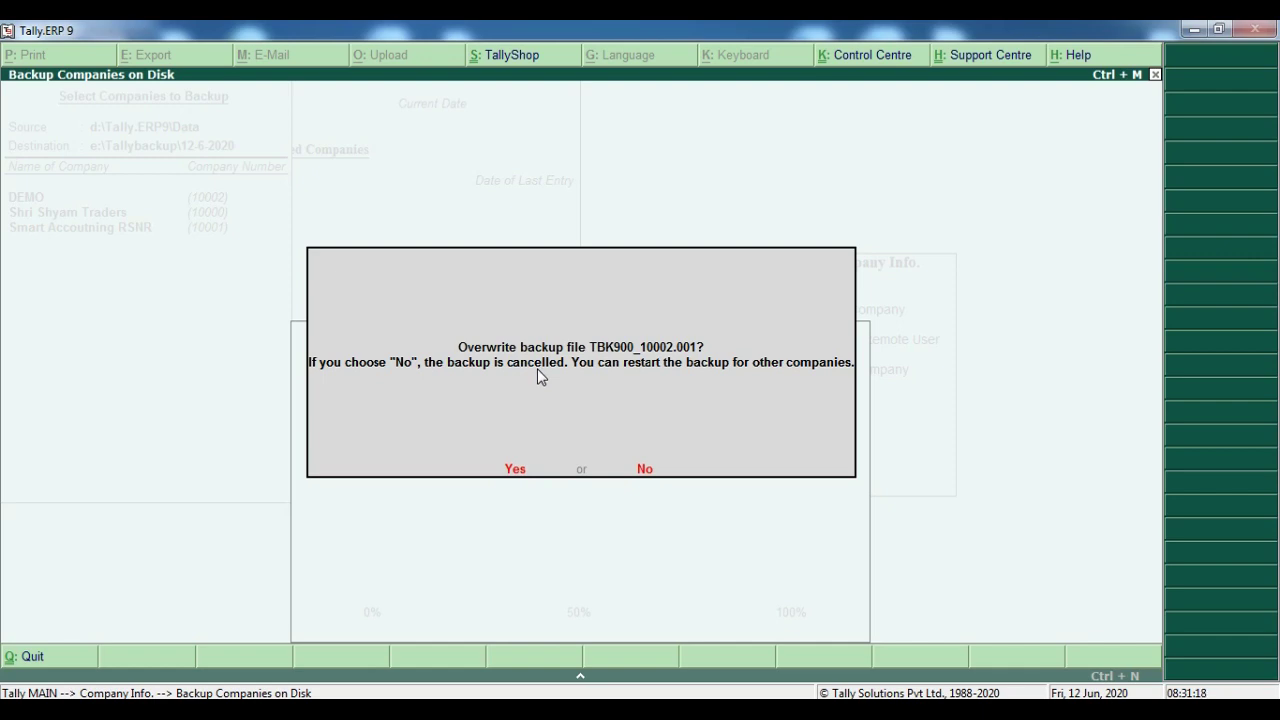
key("y")
key("Return")
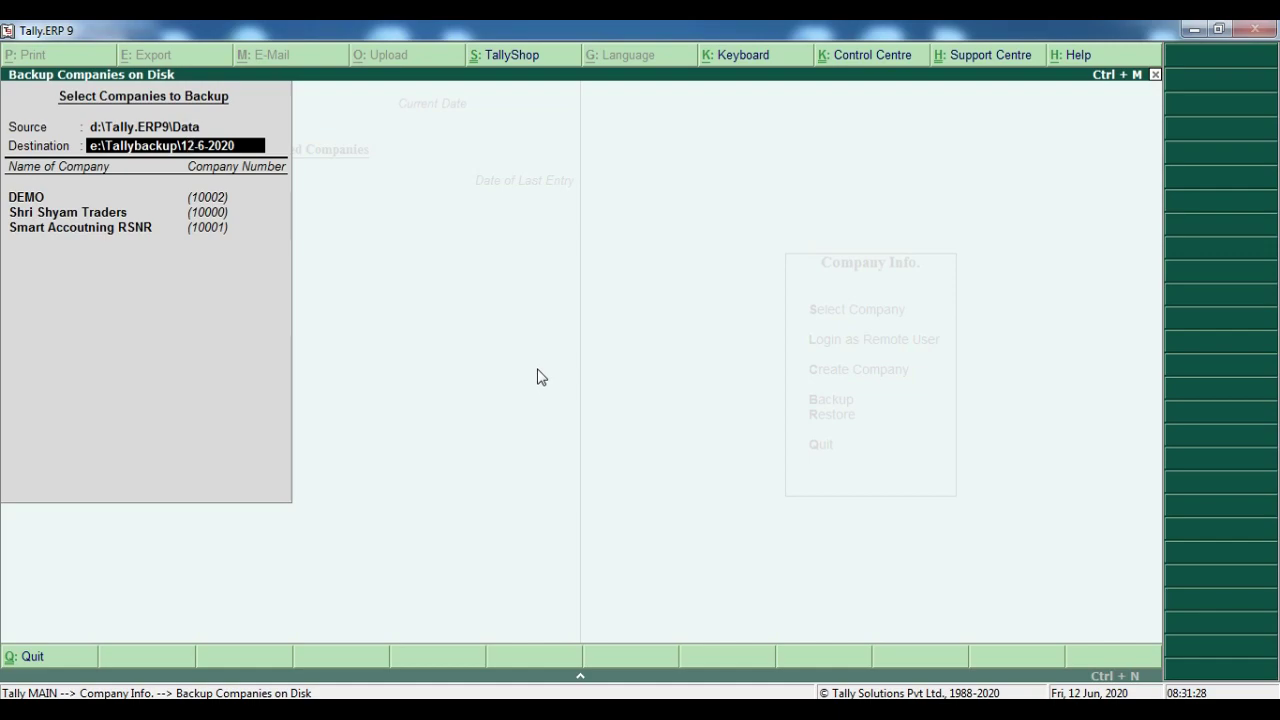
- Change the backup destination to e:\Tallybackup\15-6-2020 and run the backup of DEMO, Shri Shyam Traders and Smart Accoutning RSNR
type("5")
key("Return")
key("Return")
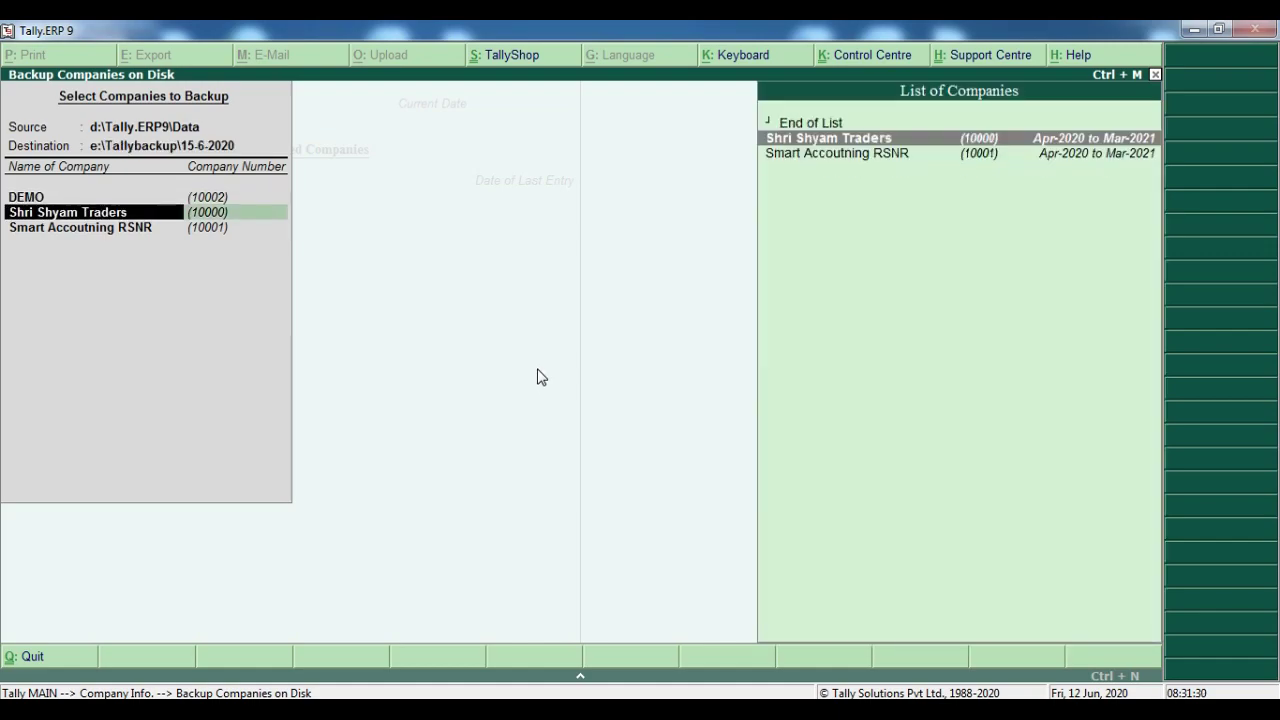
key("Return")
key("Return")
key("Return")
key("y")
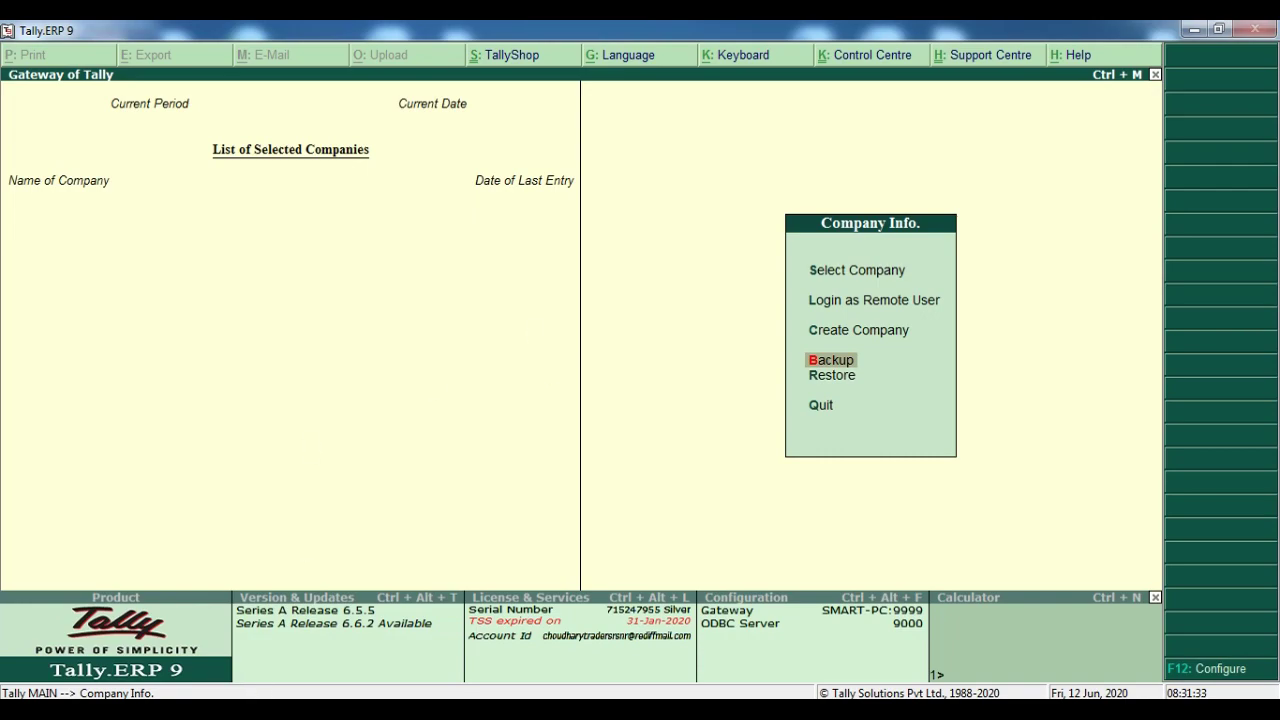
- Switch to Windows Explorer and examine the 15-6-2020 and 10-6-2020 backup folders inside Tallybackup
key("alt+Tab")
left_click(249, 246)
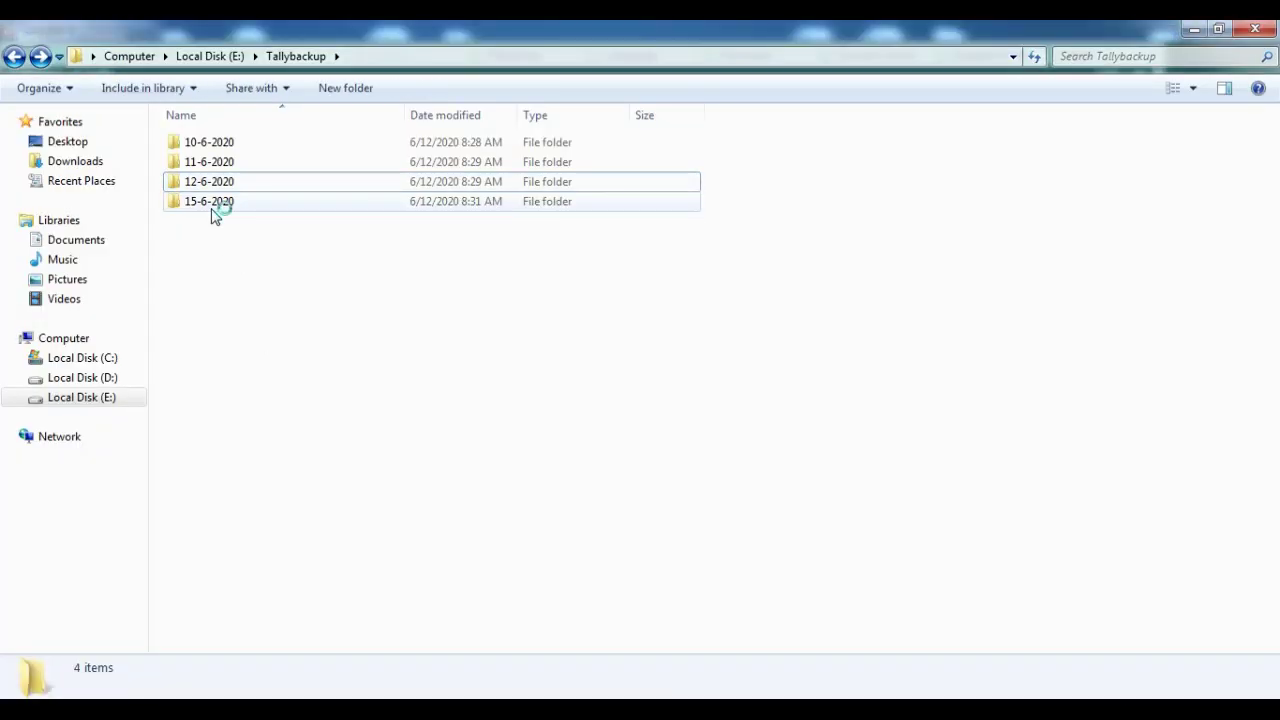
left_click(213, 217)
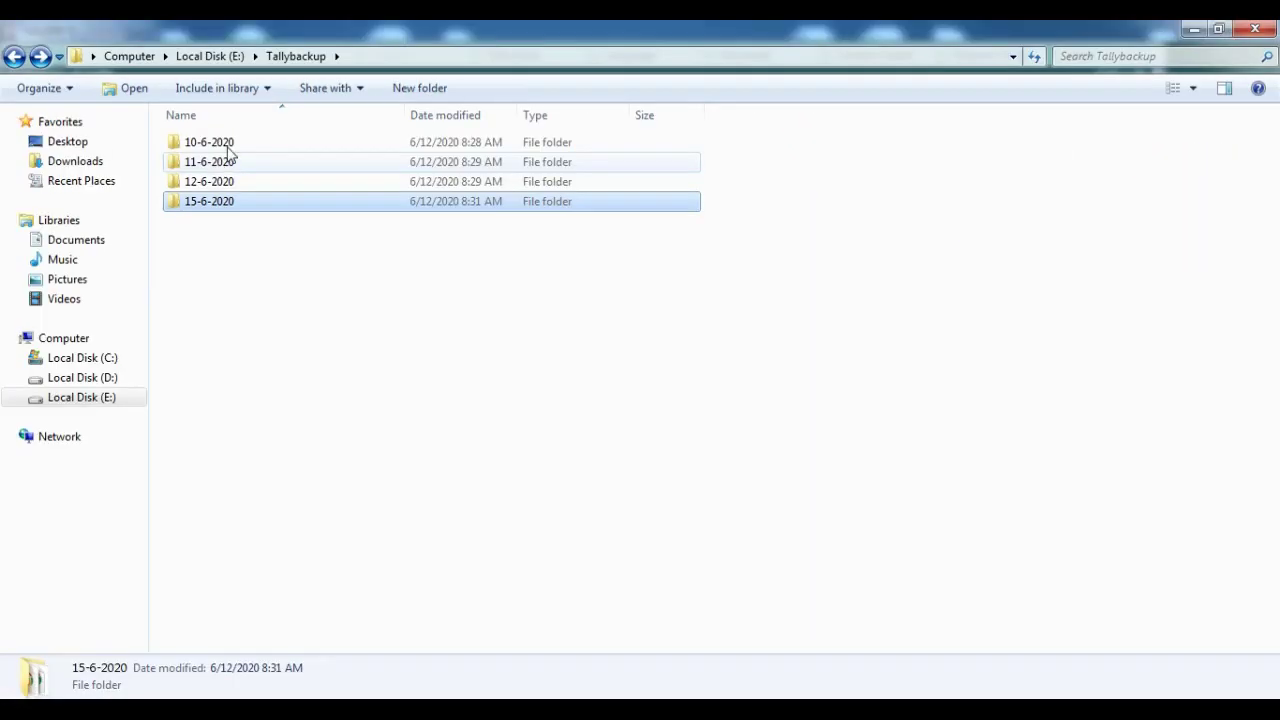
left_click(201, 148)
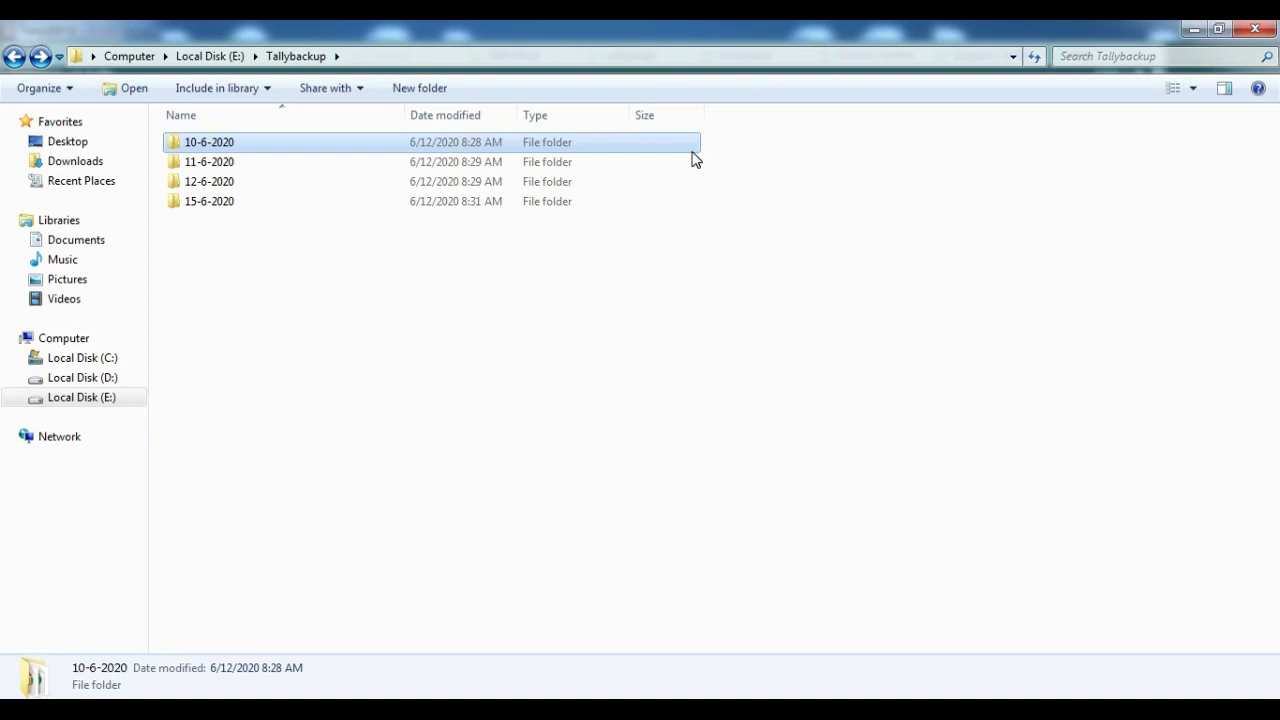
left_click(15, 57)
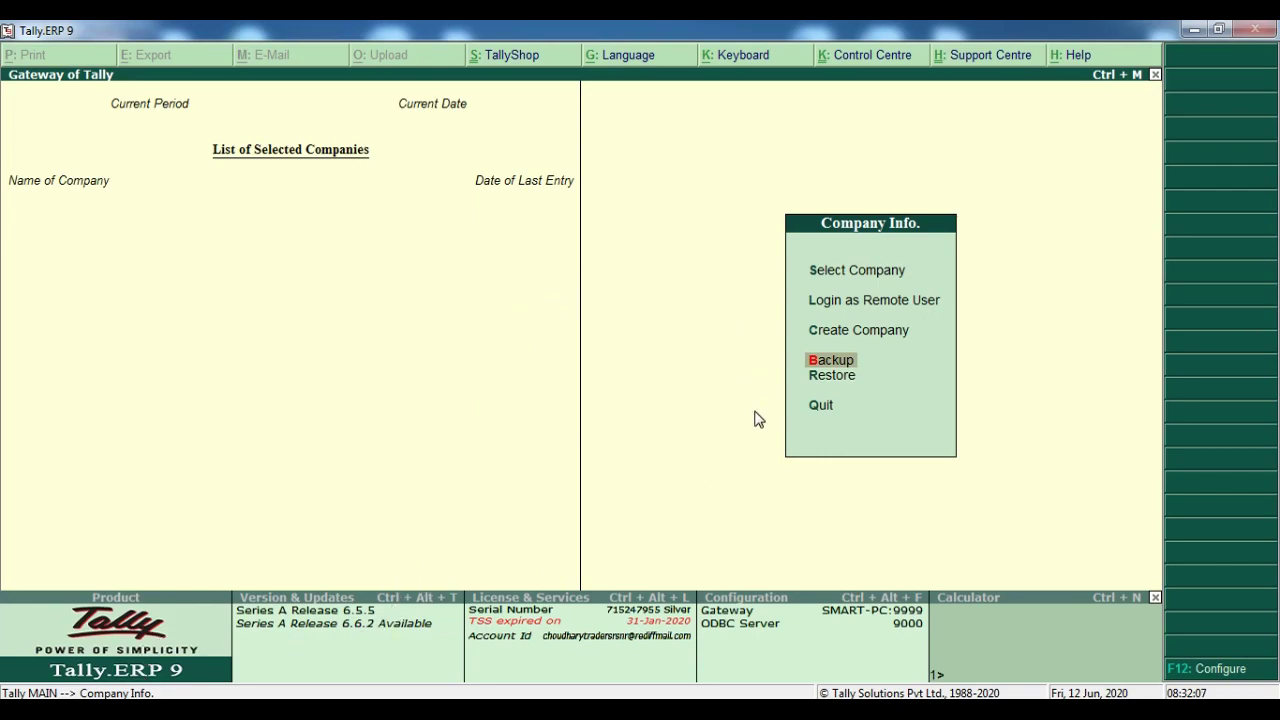
key("Return")
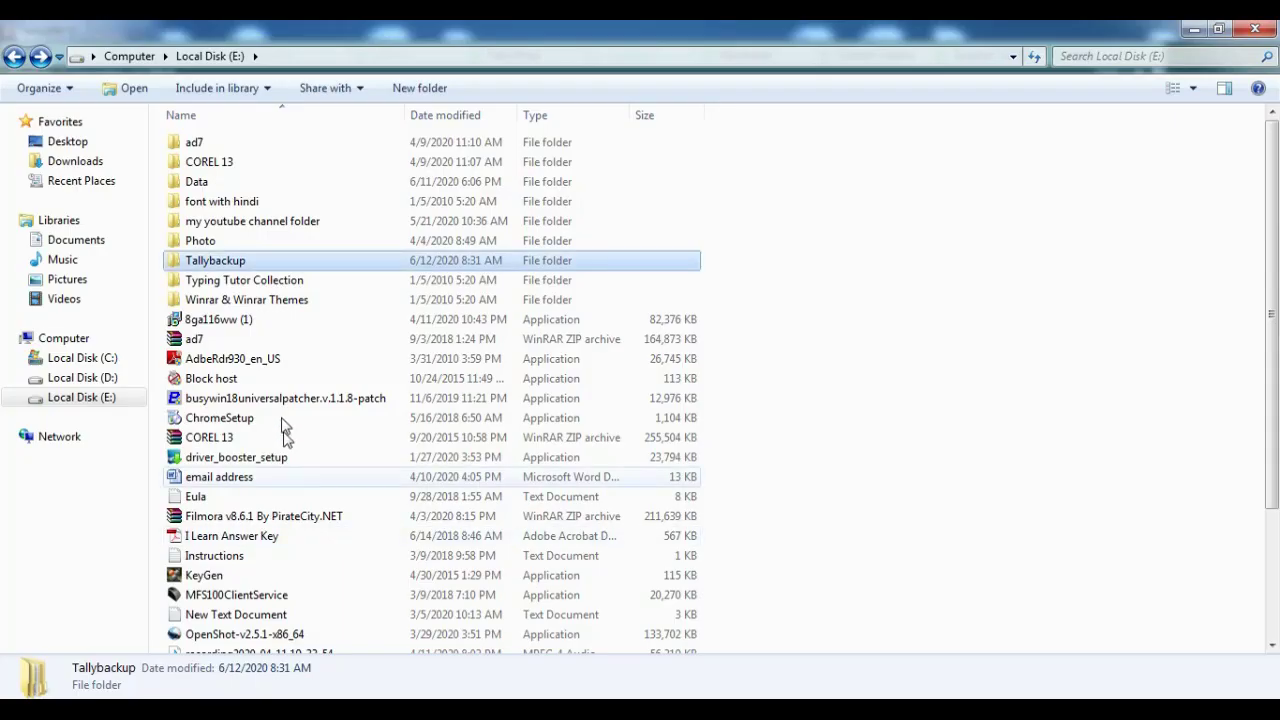
- Permanently delete the Data folder in D:\Tally.ERP9 after looking at its company folders
left_click(66, 377)
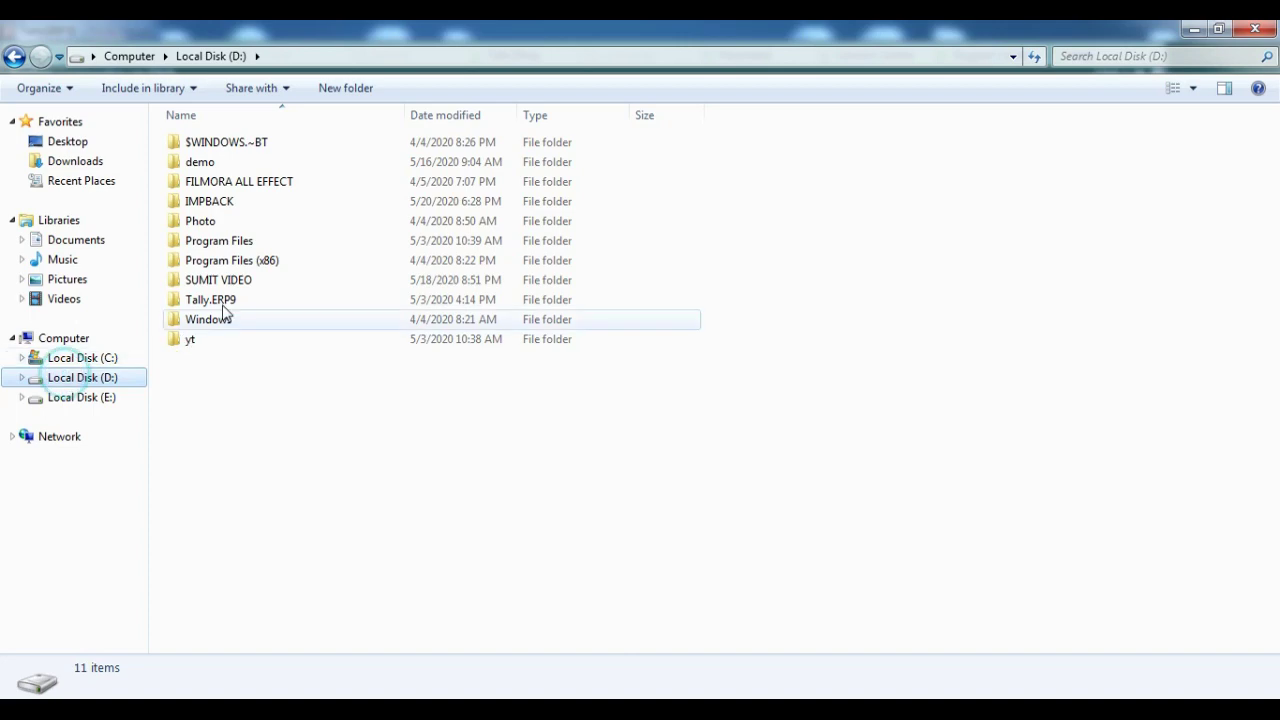
double_click(181, 304)
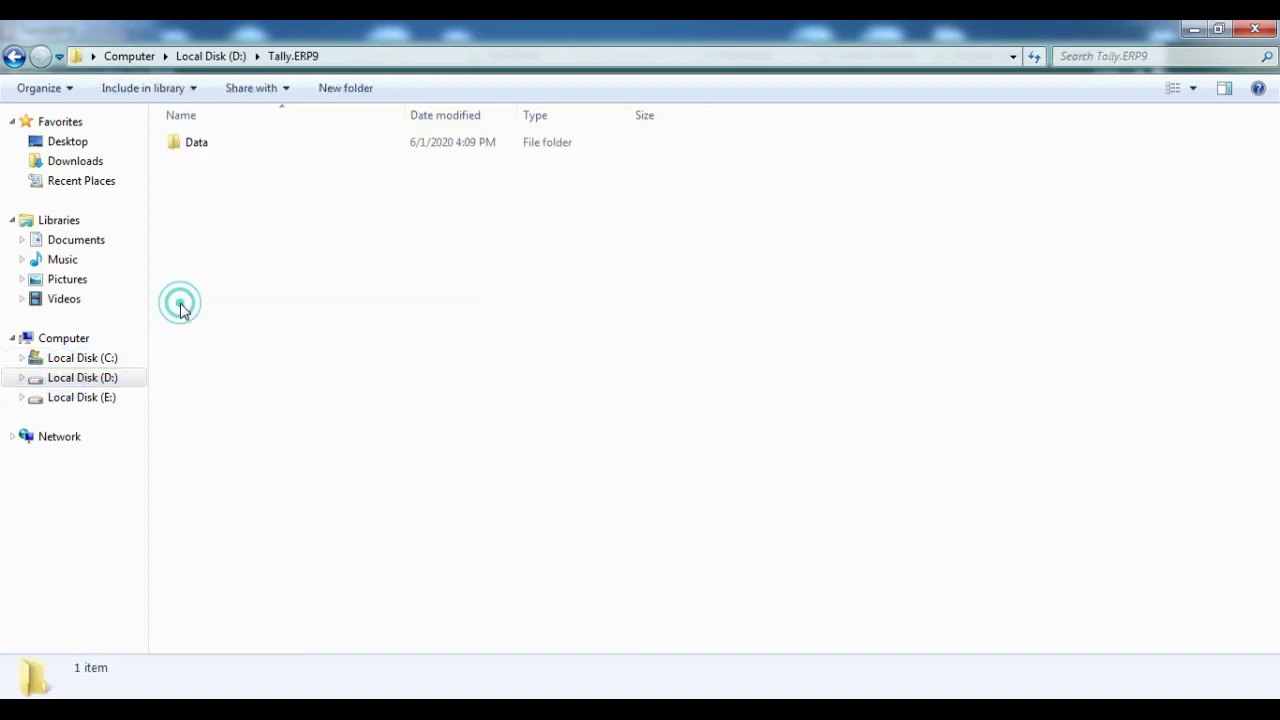
double_click(177, 150)
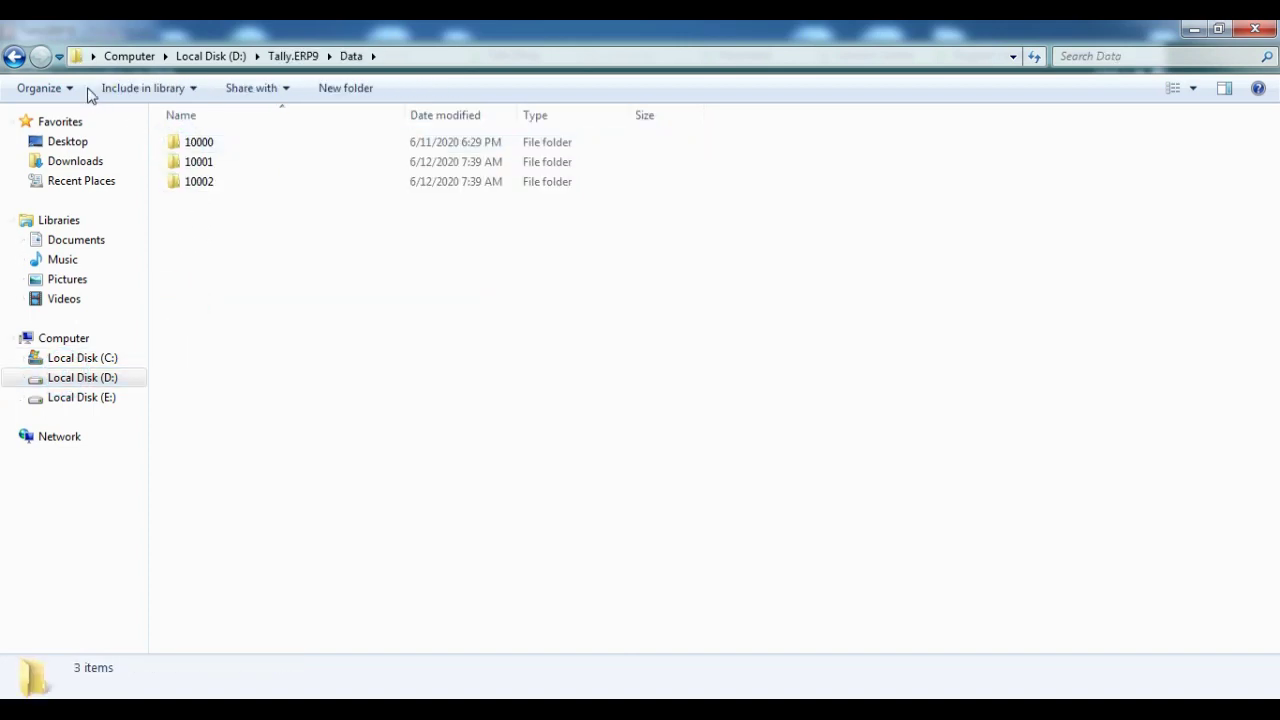
left_click(14, 57)
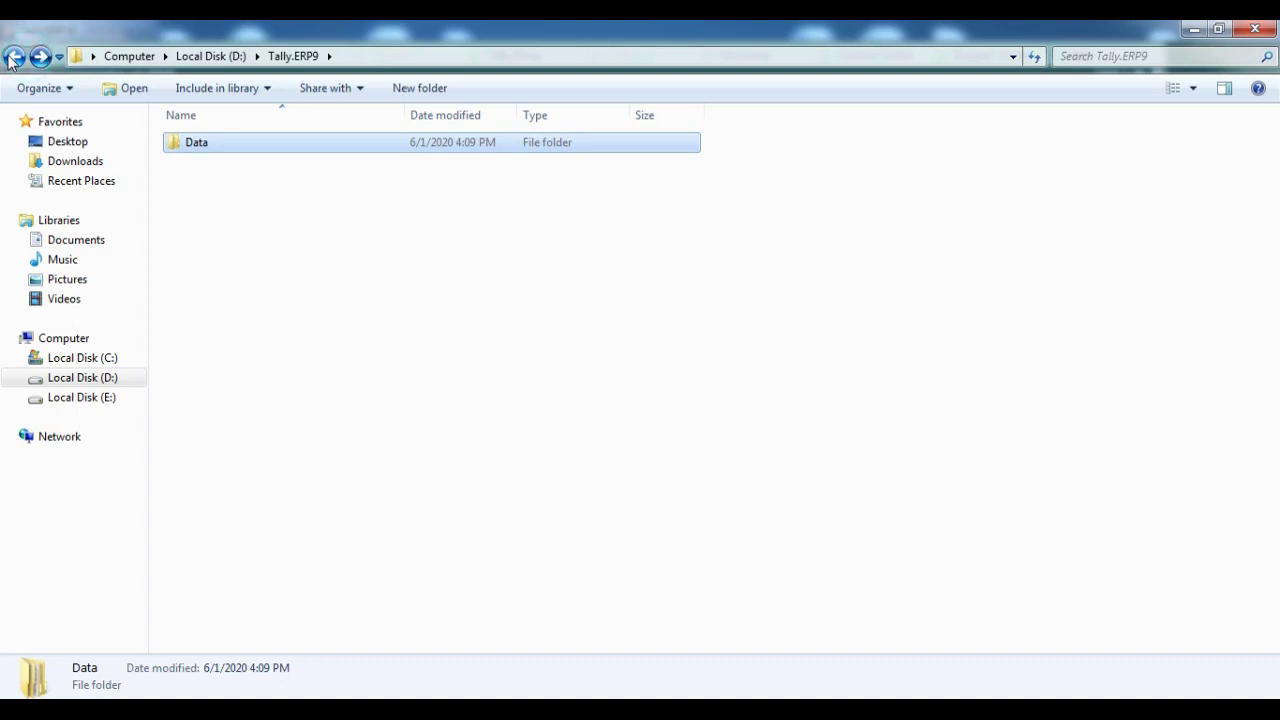
key("shift+Delete")
key("Return")
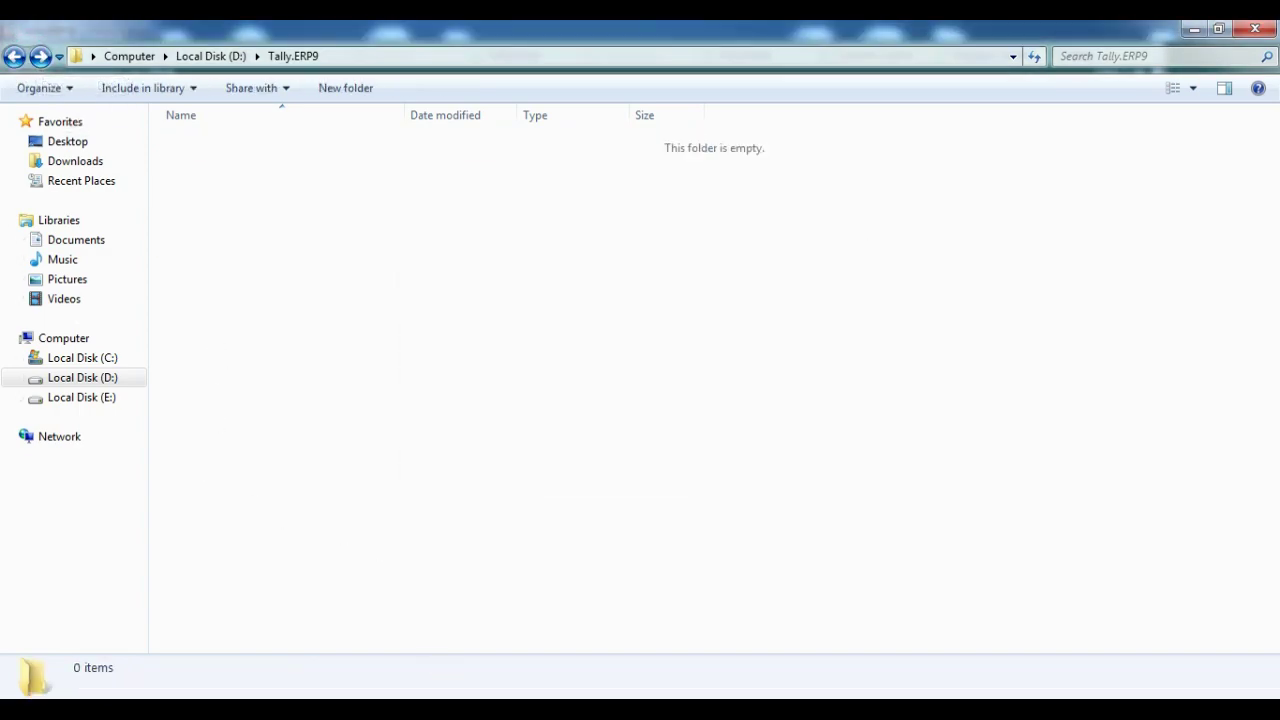
- Switch back to Tally.ERP 9 and check the list of companies available at d:\Tally.ERP9\Data
left_click(457, 692)
key("Escape")
key("Return")
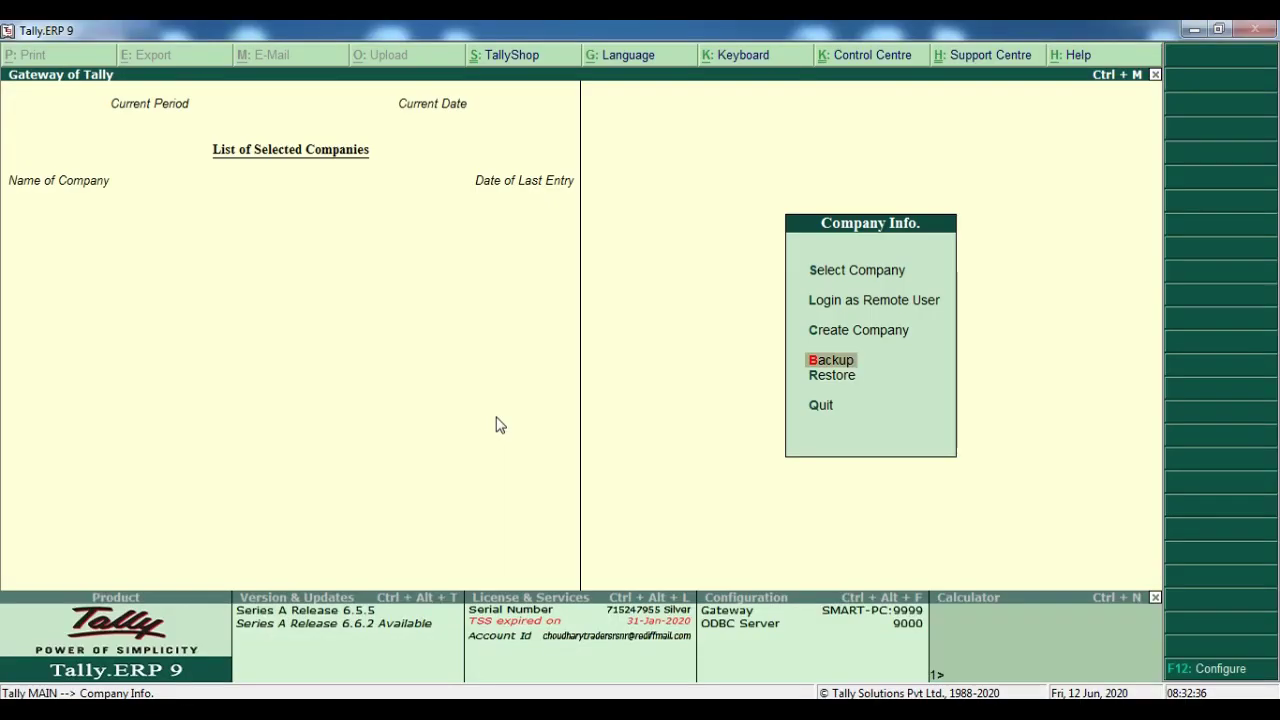
key("F1")
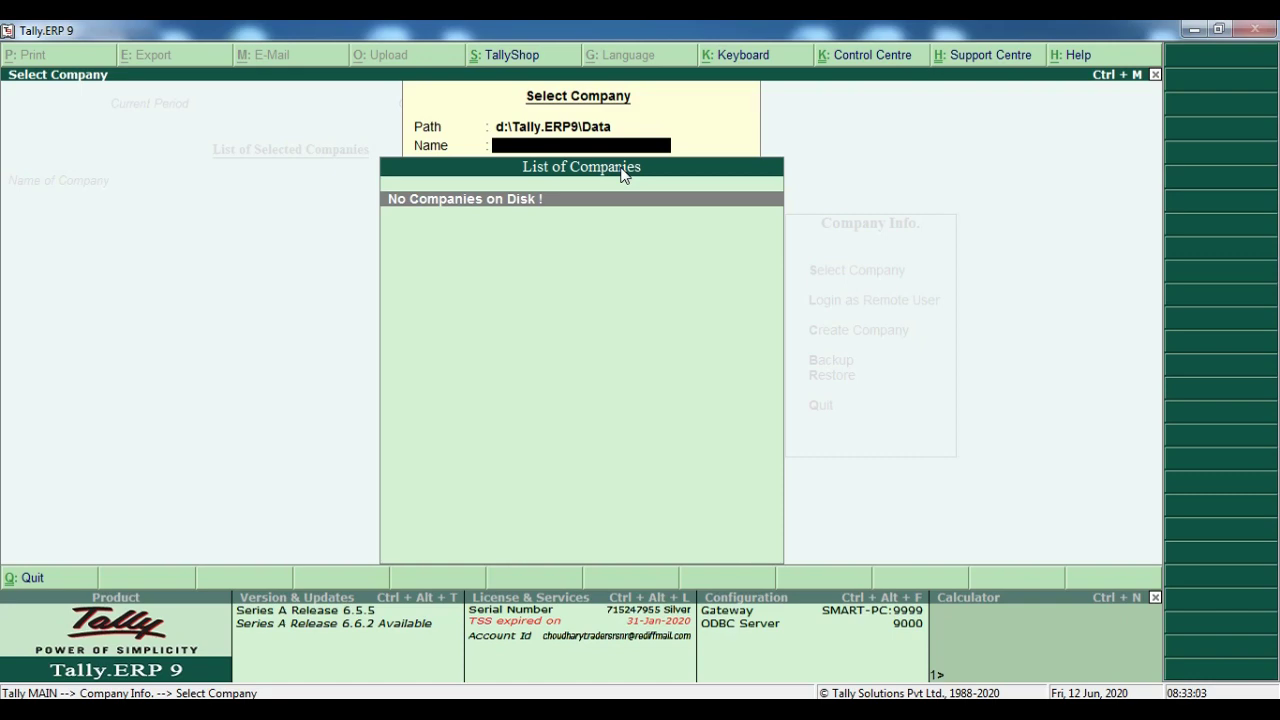
key("Escape")
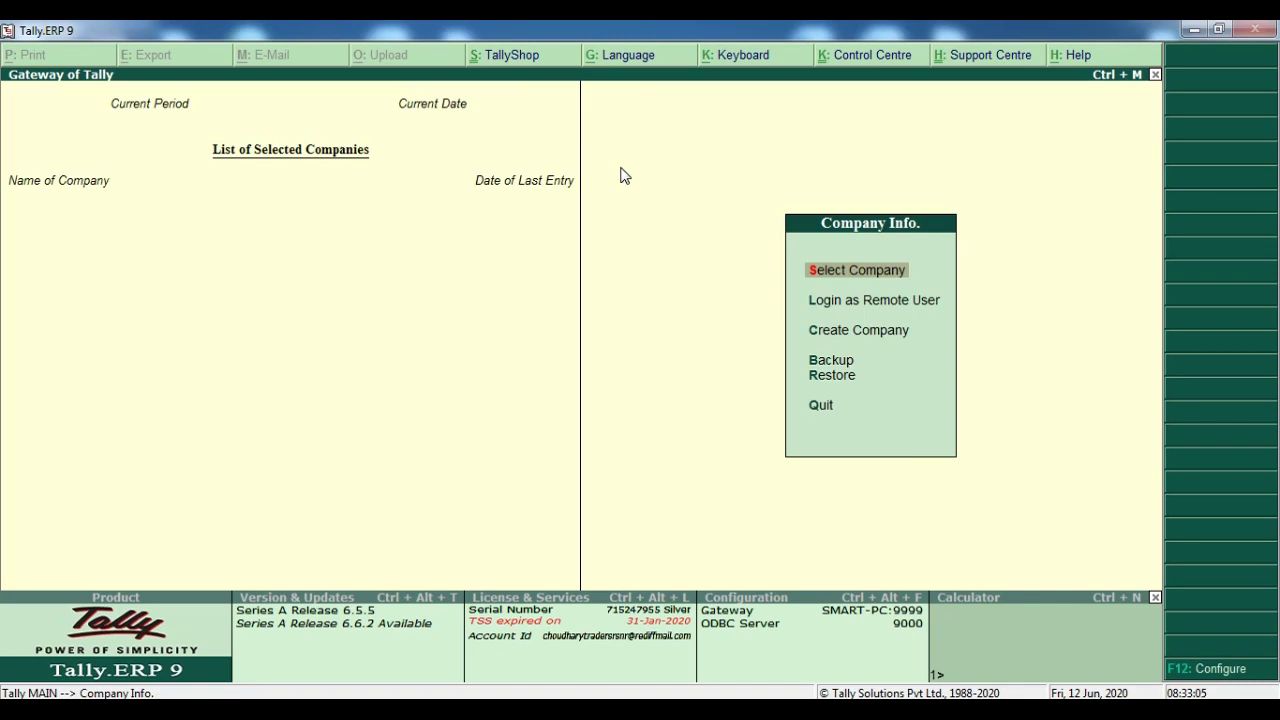
- Open the company restore with destination d:\Tally.ERP9\Data and source e:\Tallybackup\15-6-2020
key("Down")
key("Down")
key("Down")
key("Down")
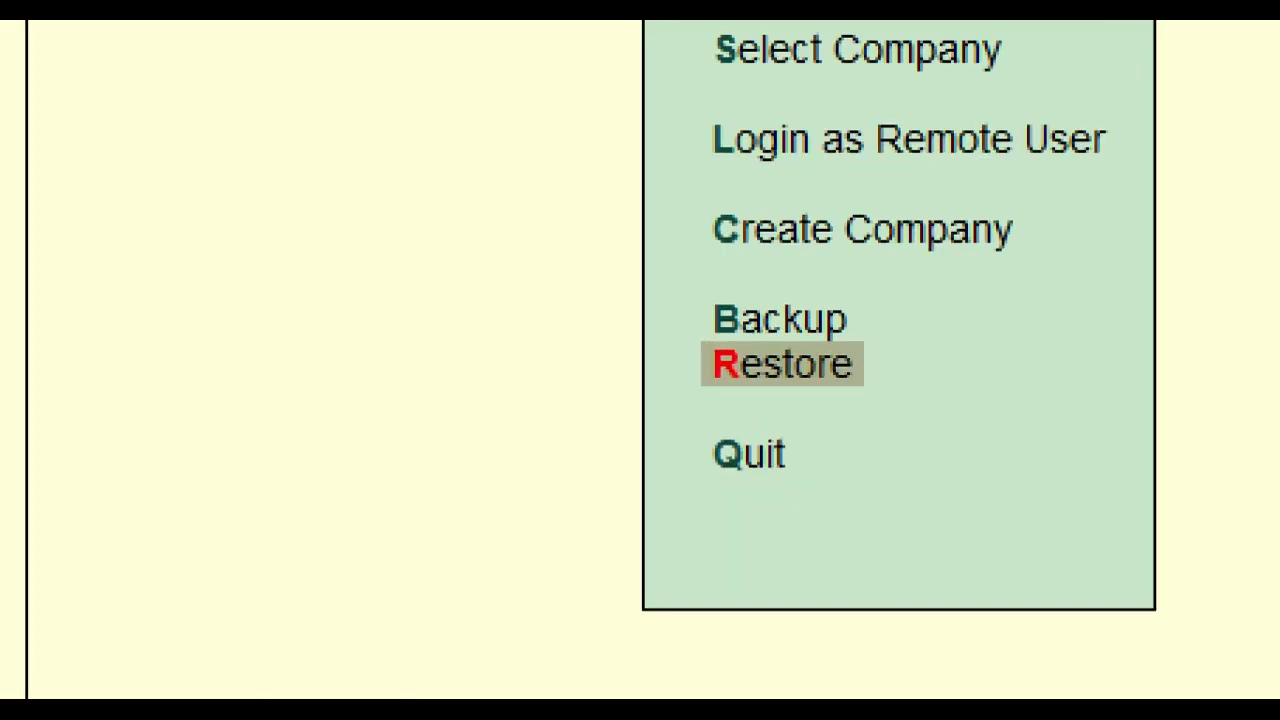
left_click(790, 364)
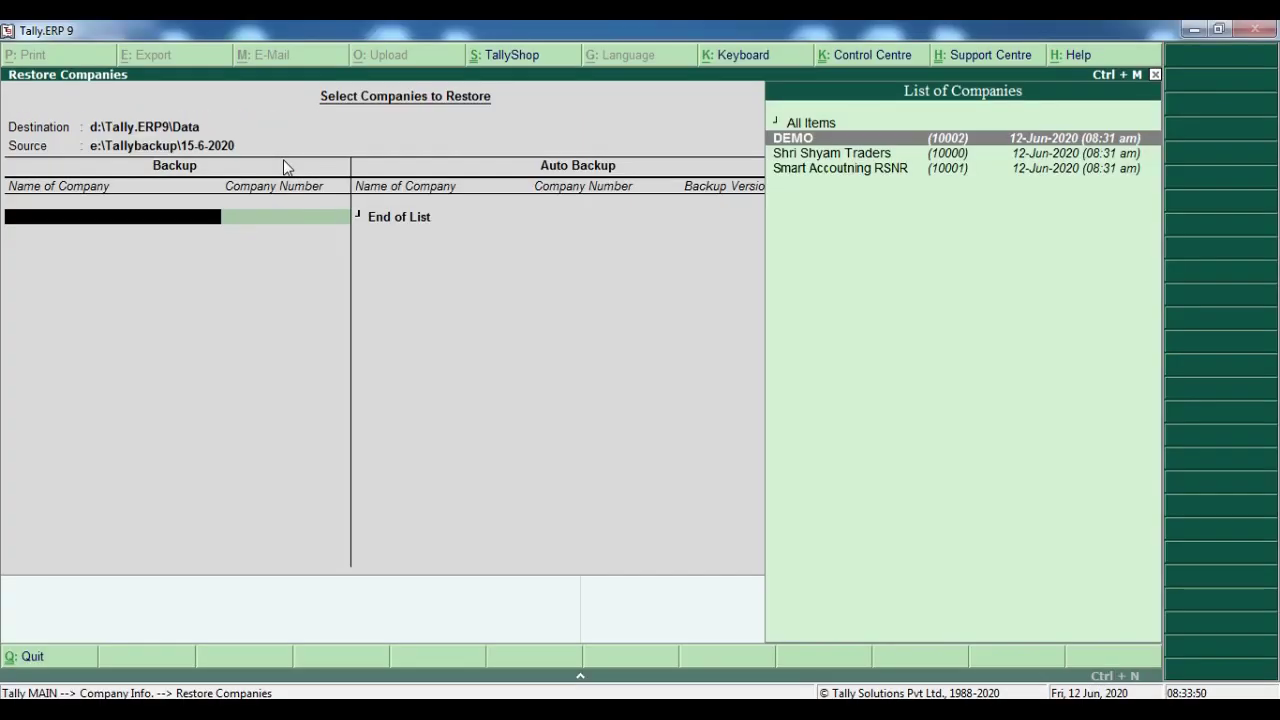
key("BackSpace")
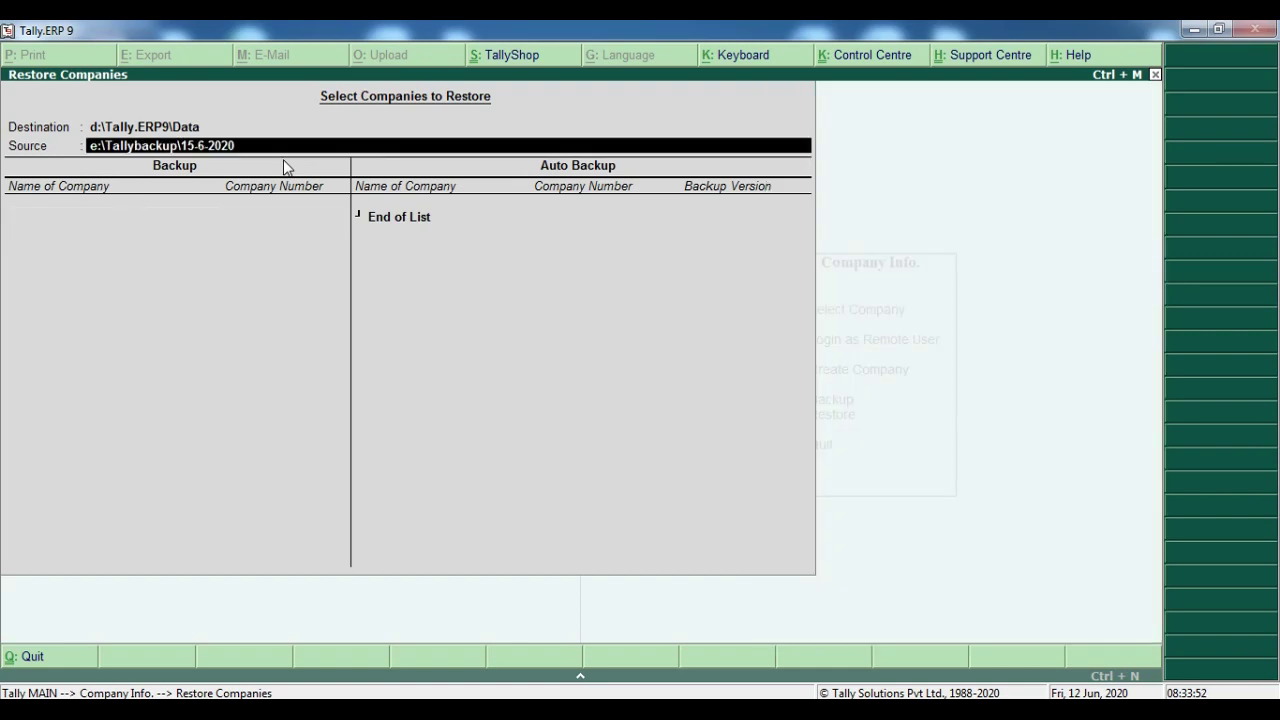
key("Return")
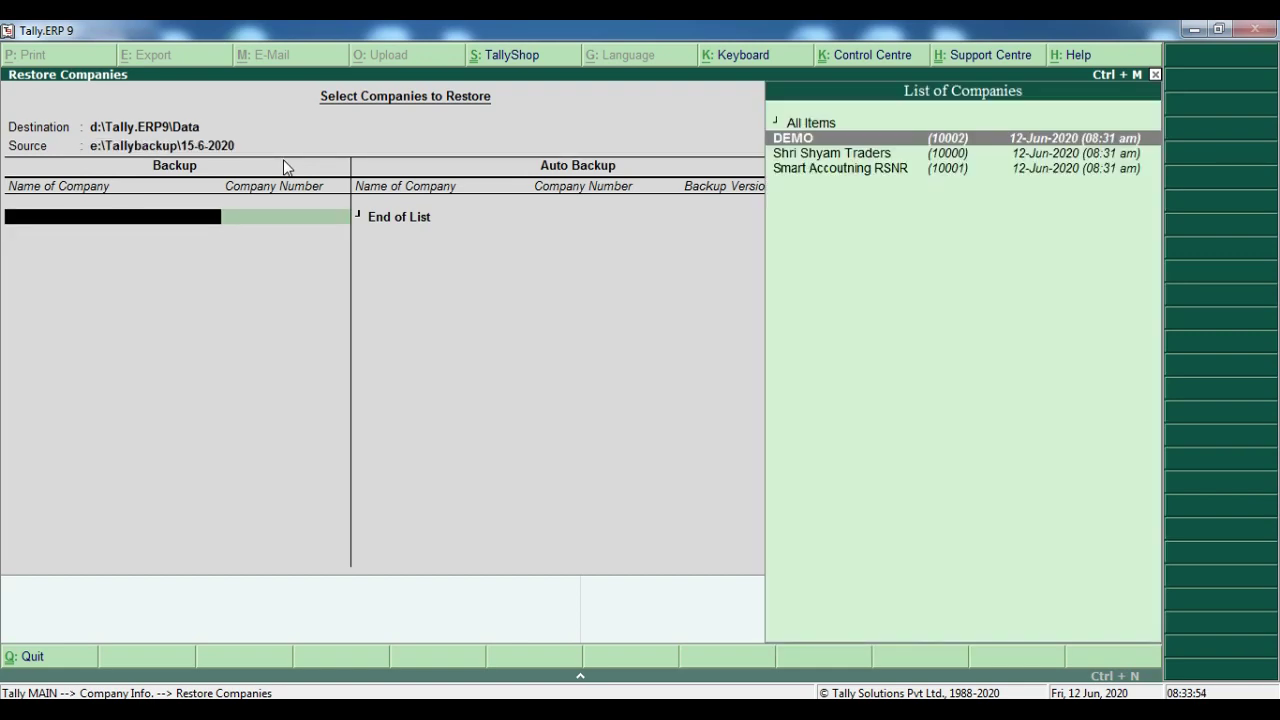
- Add DEMO, Shri Shyam Traders and Smart Accoutning RSNR to the restore list and run the restore
key("Return")
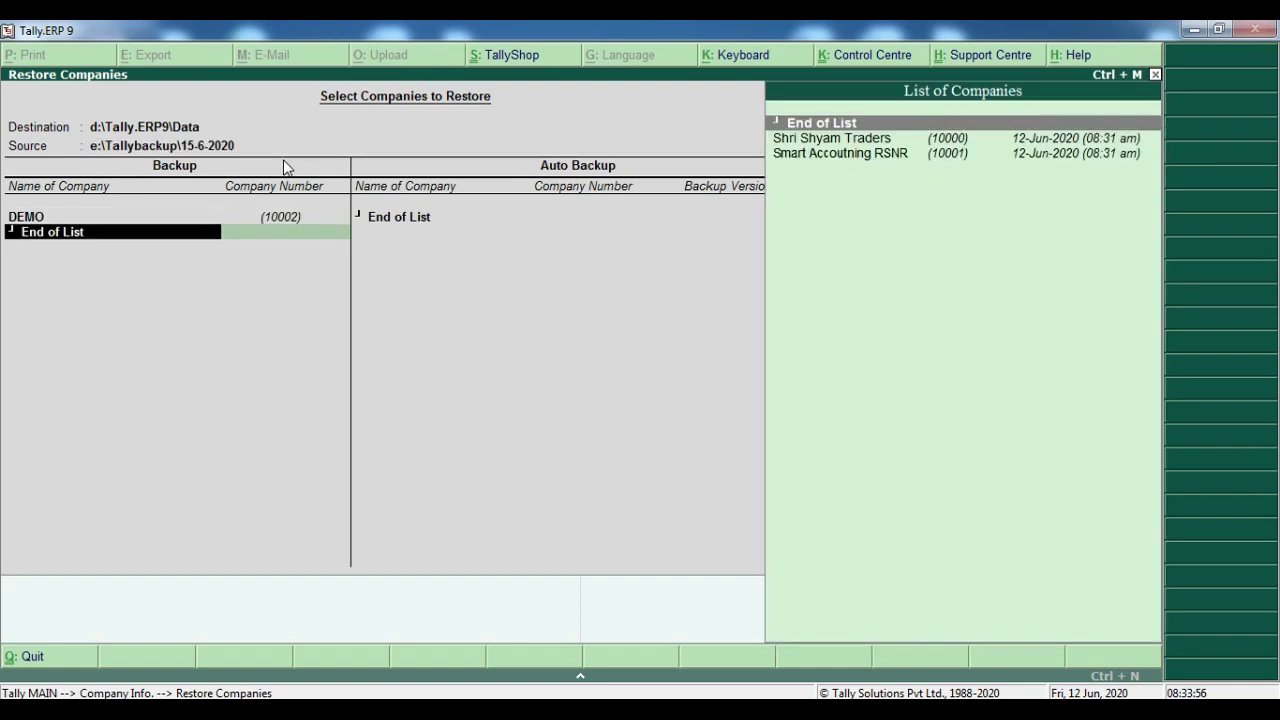
key("Down")
key("Return")
key("Down")
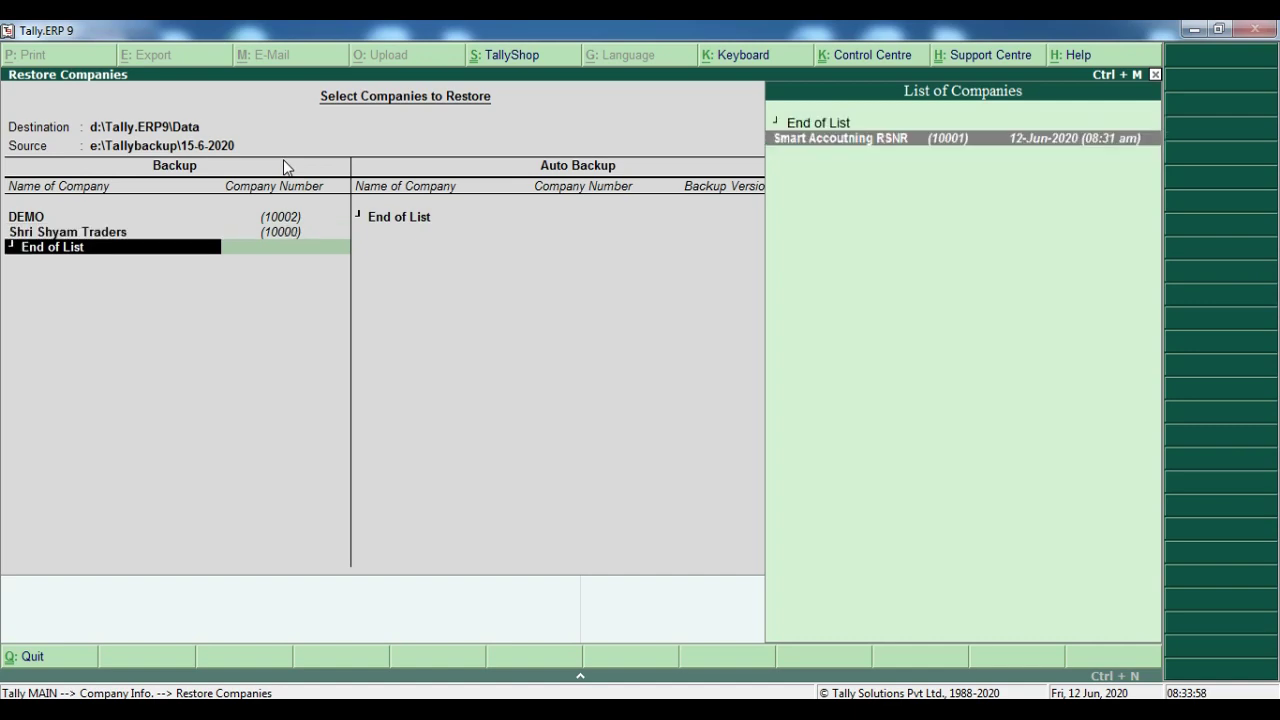
key("Return")
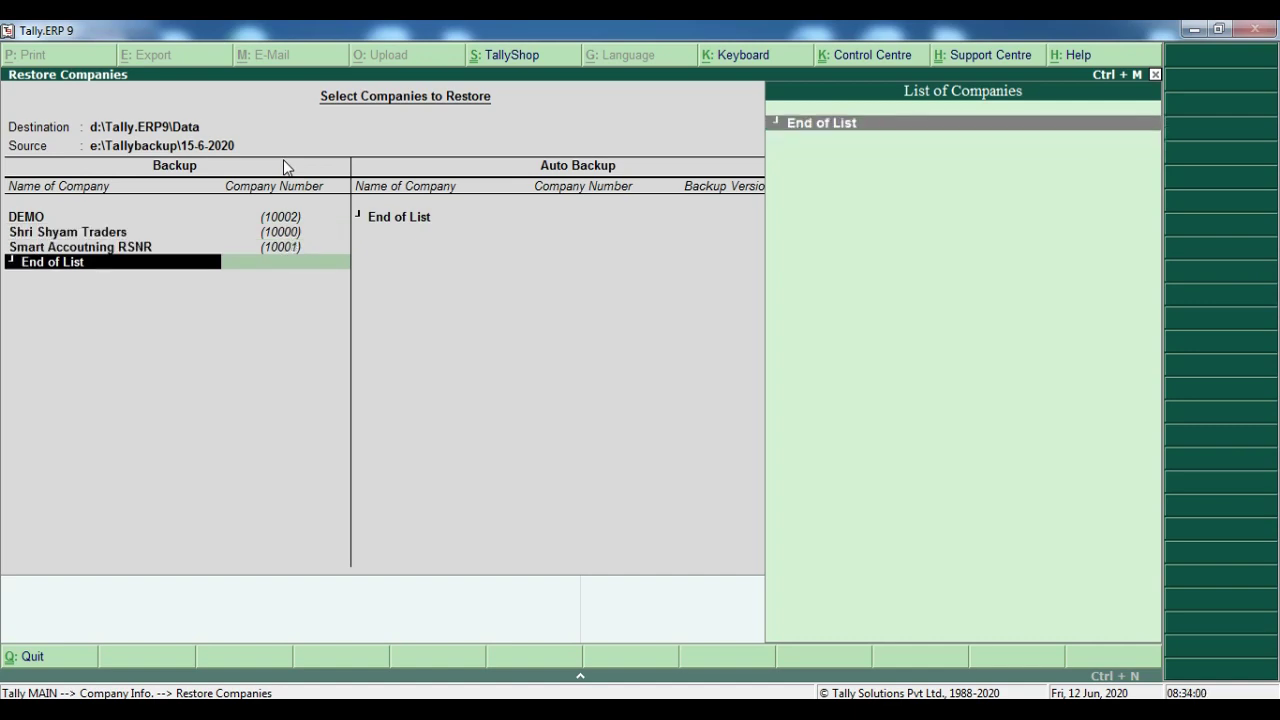
key("Return")
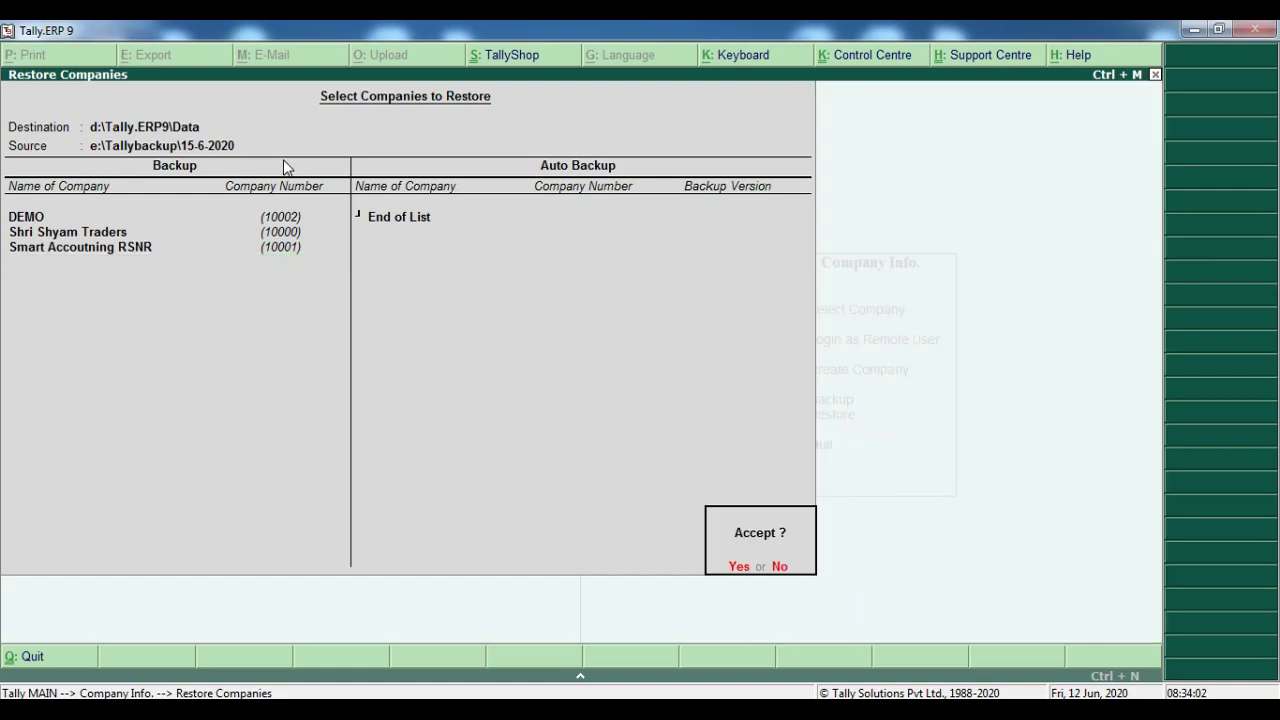
key("Return")
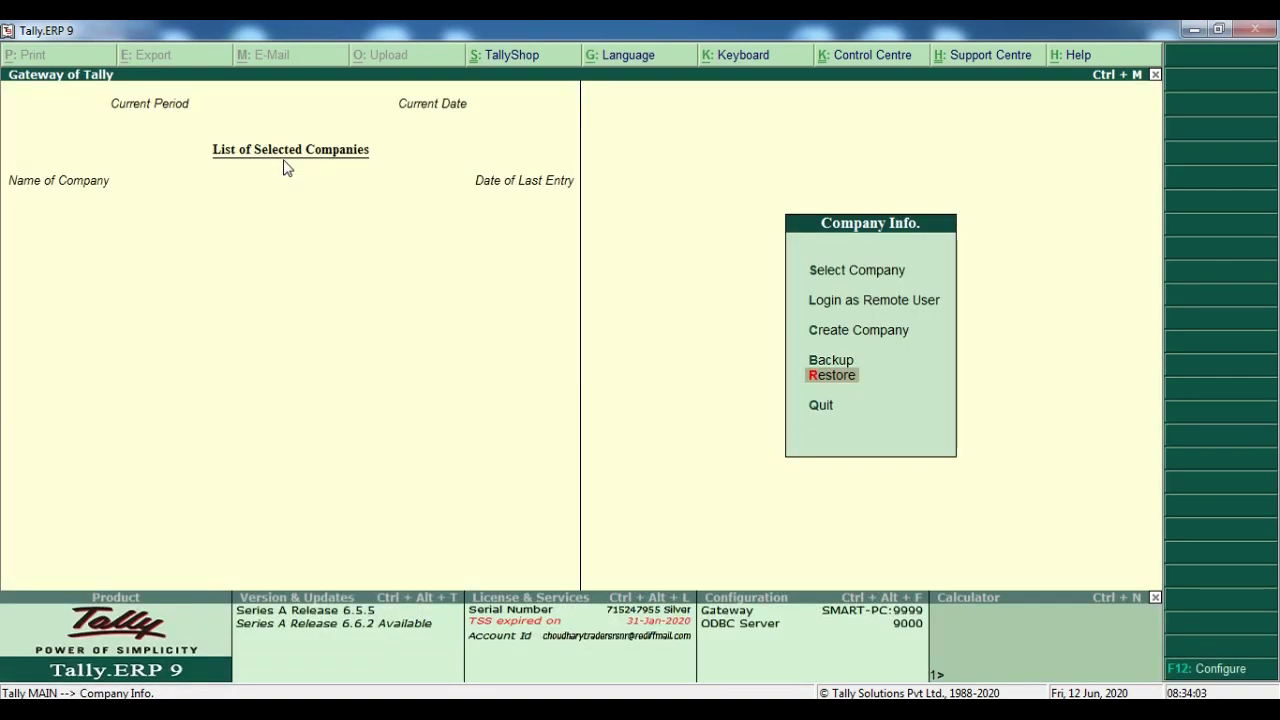
- Open the company selection and check which companies are listed for d:\Tally.ERP9\Data
key("Up")
key("Up")
key("Up")
key("Up")
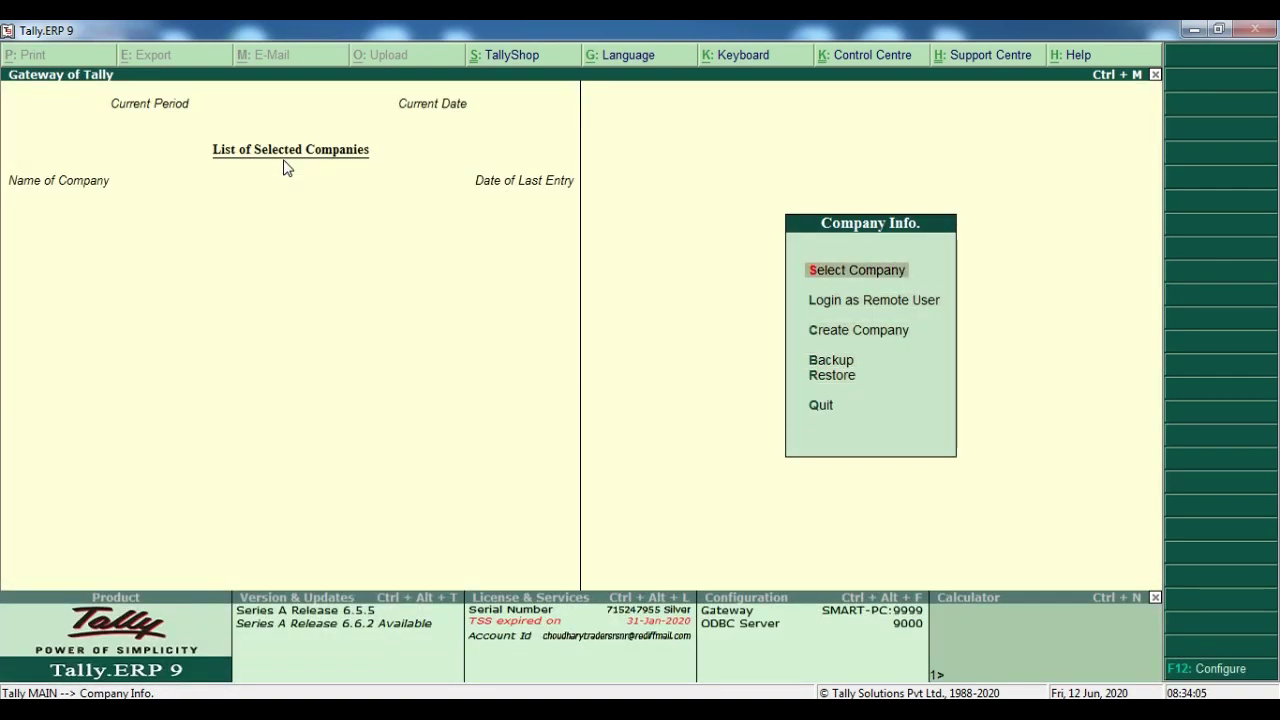
key("Return")
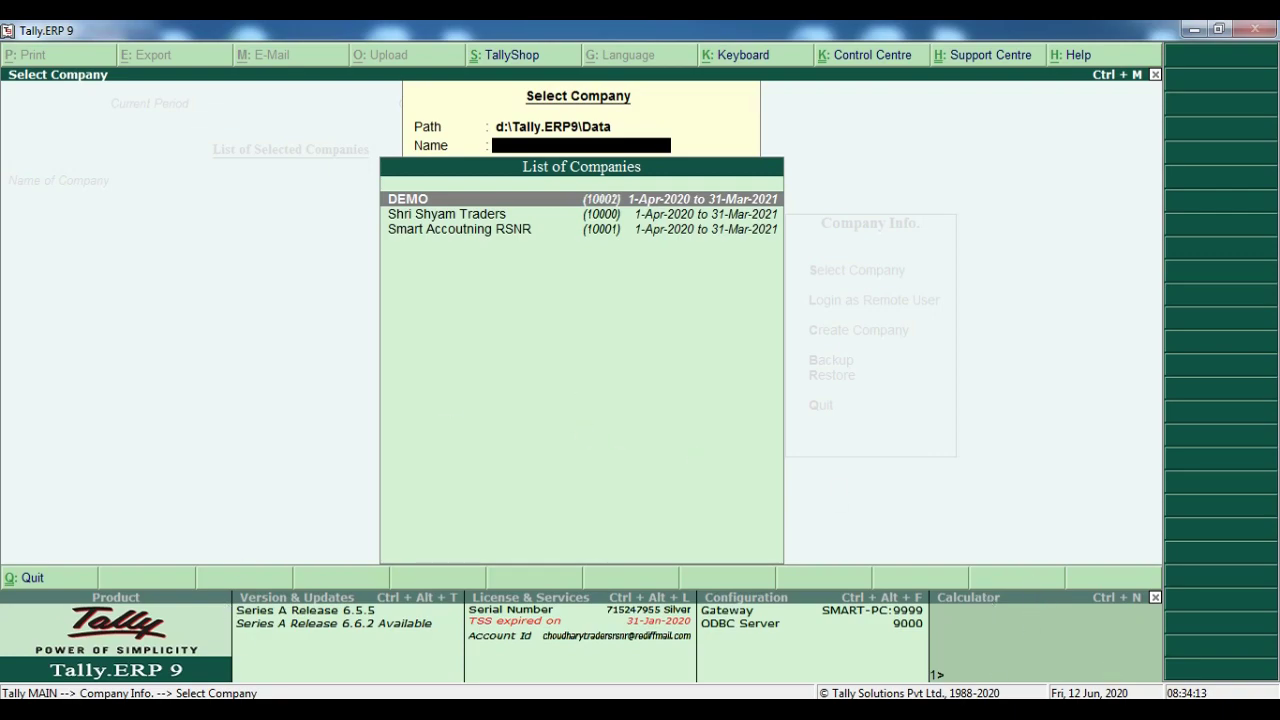
- Switch to Windows Explorer and inspect the restored Data folder in D:\Tally.ERP9
key("alt+Tab")
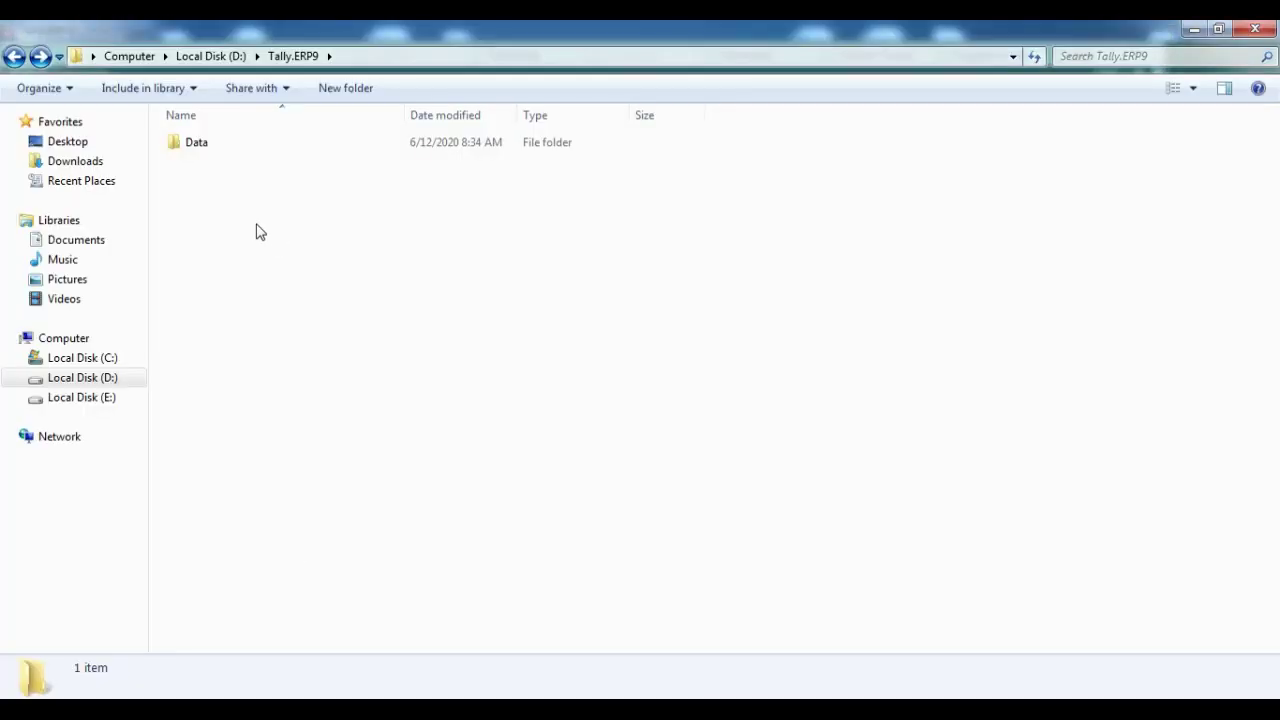
left_click(193, 153)
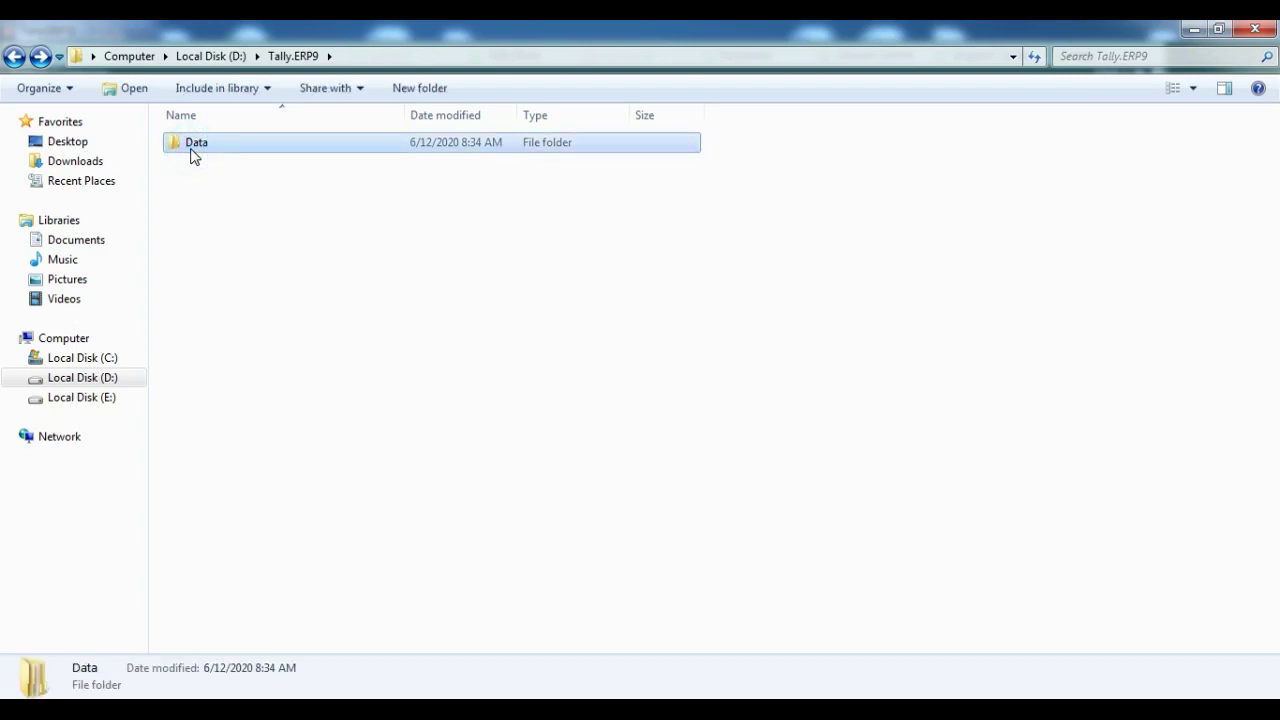